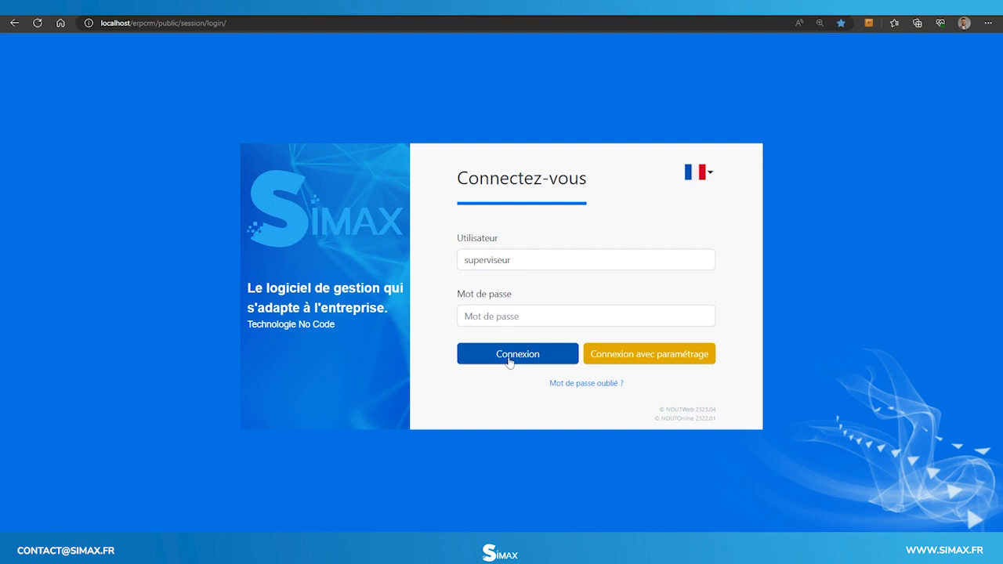
Log in as superviseur and confirm FRANCE, Français and € EUR as the country, language and currency
{"action": "left_click", "coordinate": [517, 357]}
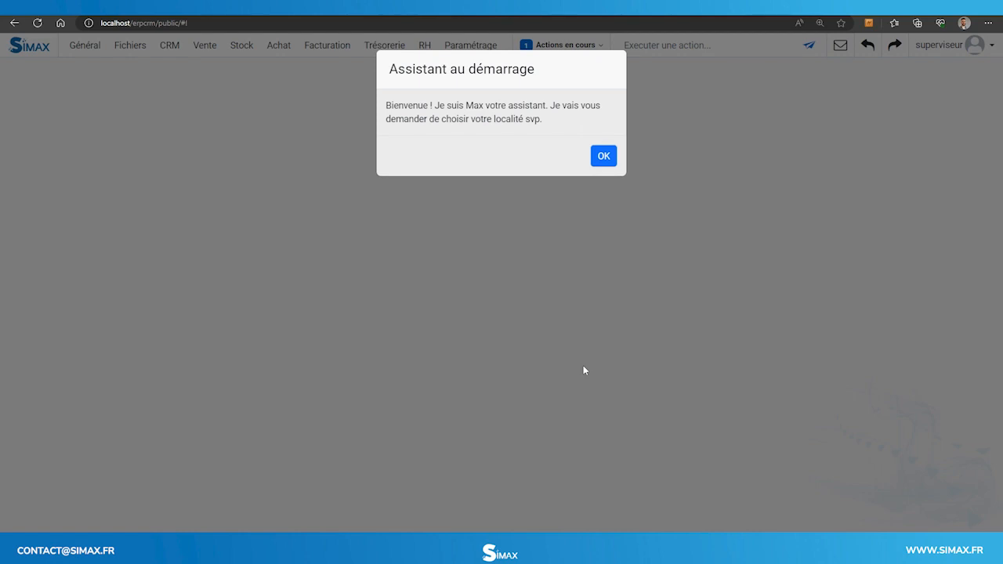
{"action": "key", "text": "Return"}
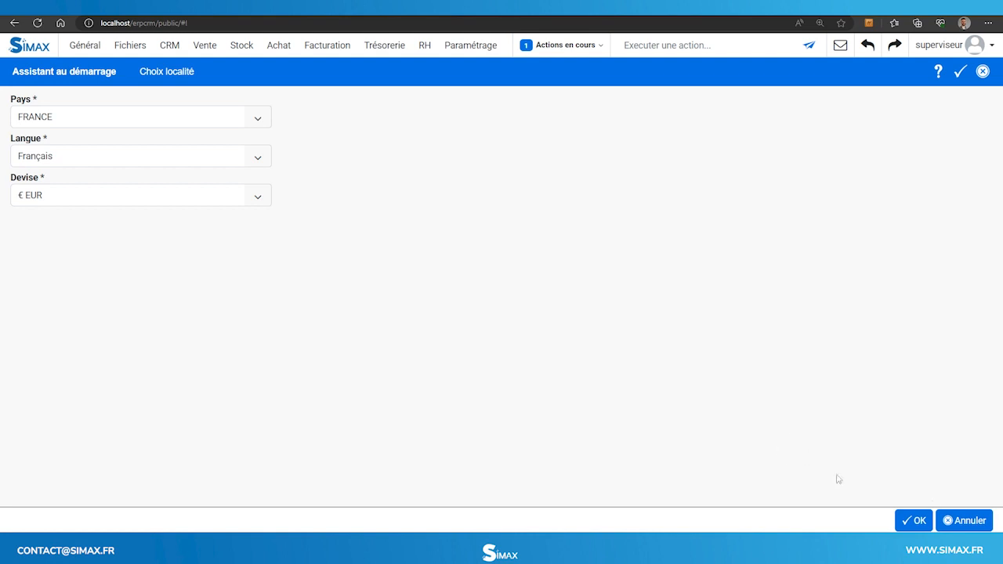
{"action": "left_click", "coordinate": [911, 524]}
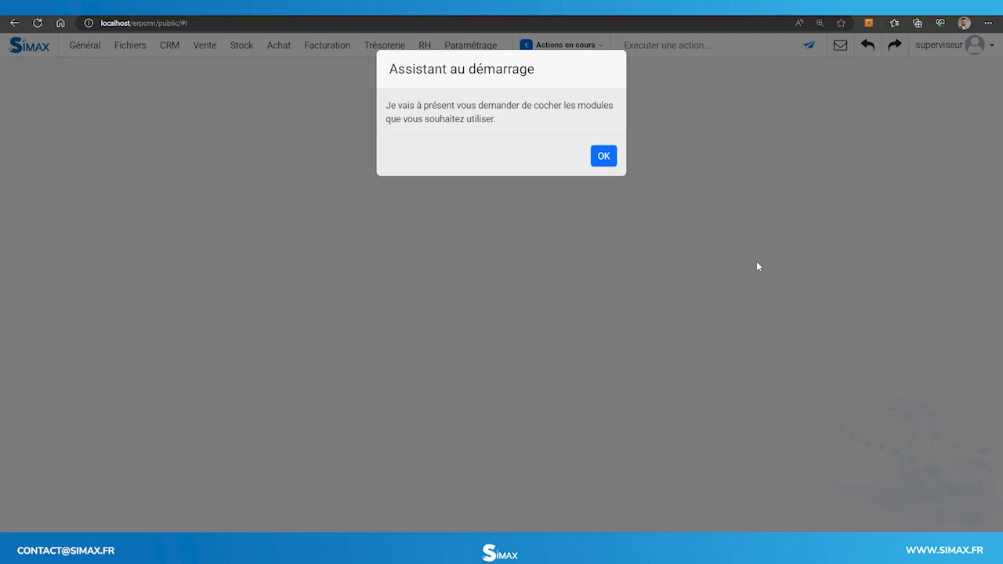
Continue to the module selection and review the available modules and options, including Comptabilité
{"action": "left_click", "coordinate": [602, 156]}
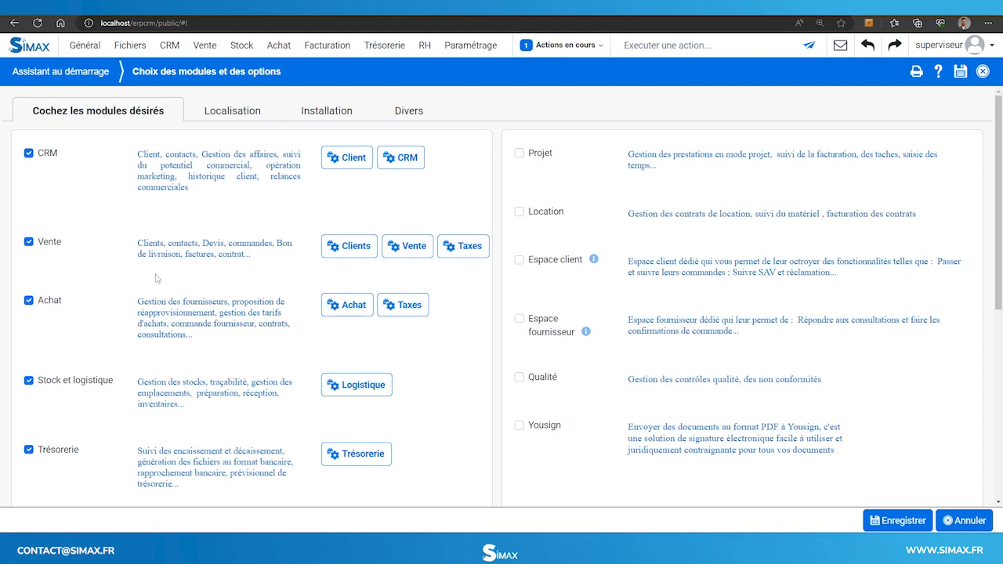
{"action": "scroll", "coordinate": [121, 239], "scroll_direction": "down", "scroll_amount": 2}
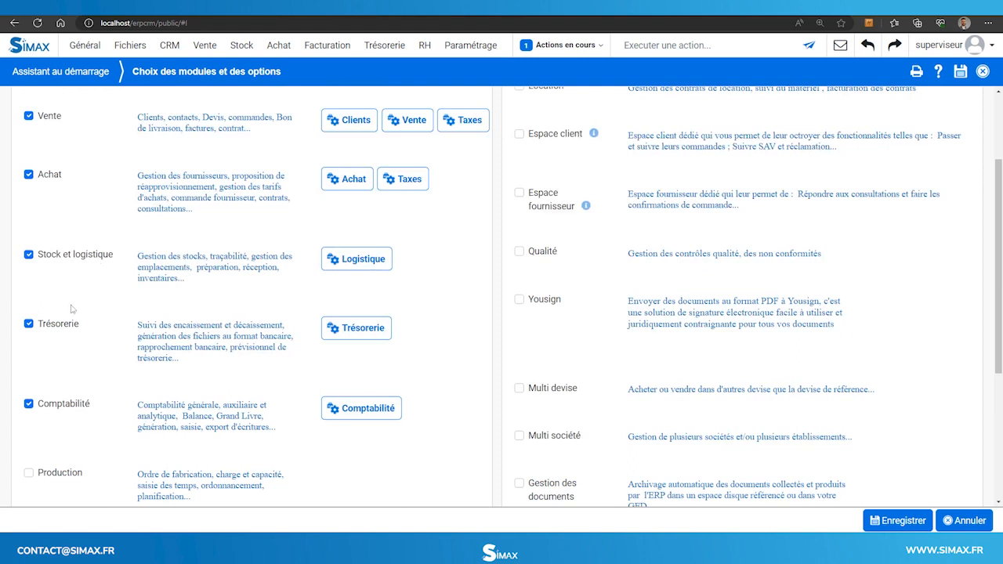
{"action": "left_click", "coordinate": [29, 404]}
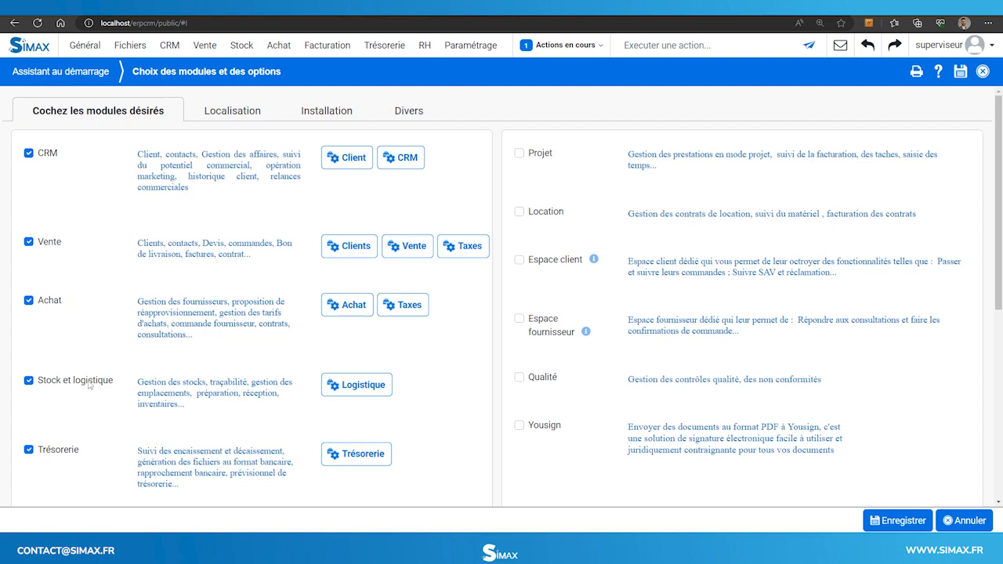
{"action": "scroll", "coordinate": [86, 386], "scroll_direction": "down", "scroll_amount": 2}
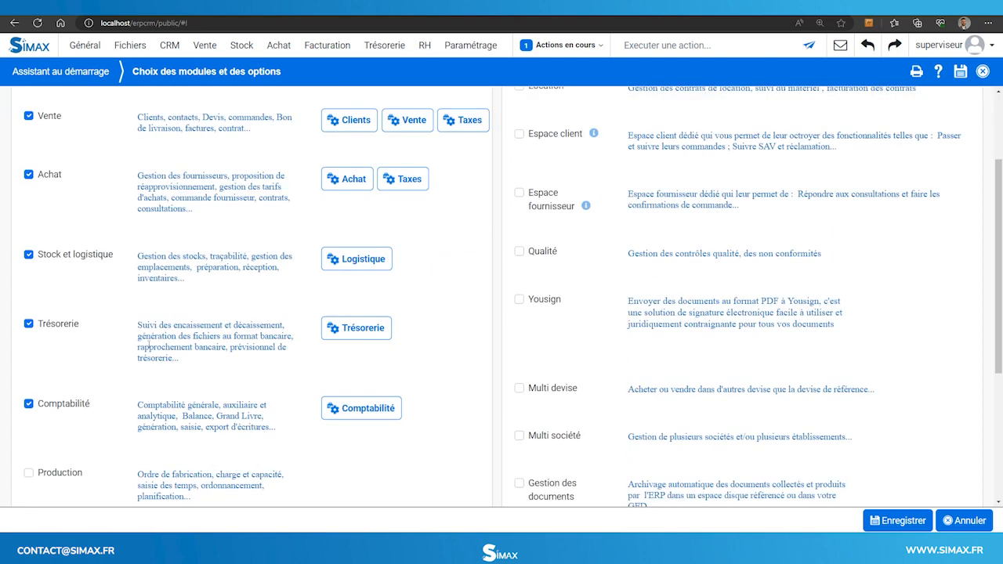
{"action": "scroll", "coordinate": [84, 403], "scroll_direction": "down", "scroll_amount": 4}
{"action": "scroll", "coordinate": [447, 318], "scroll_direction": "up", "scroll_amount": 6}
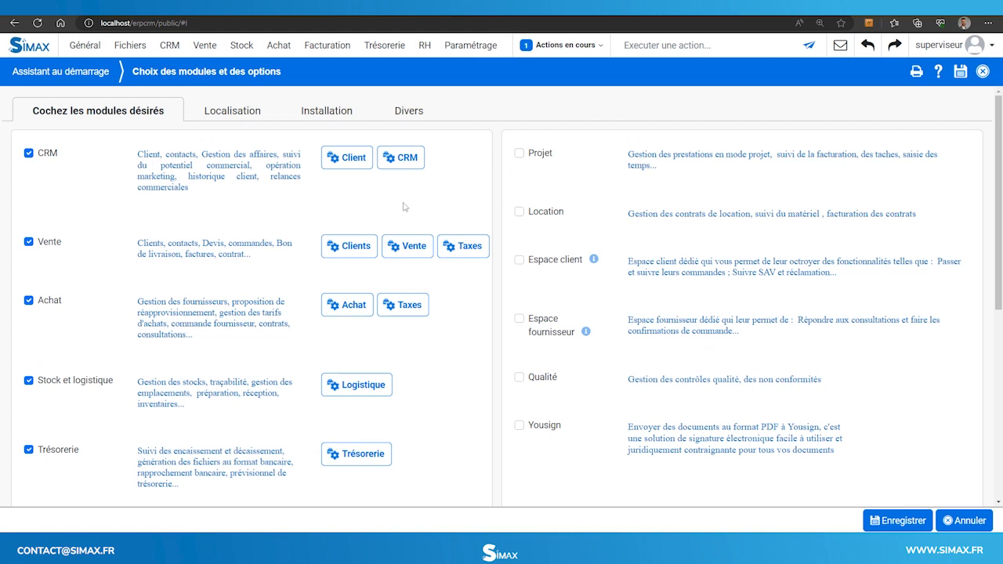
Examine the client type options in the CRM client settings, toggling Clients particuliers off and back on
{"action": "left_click", "coordinate": [340, 163]}
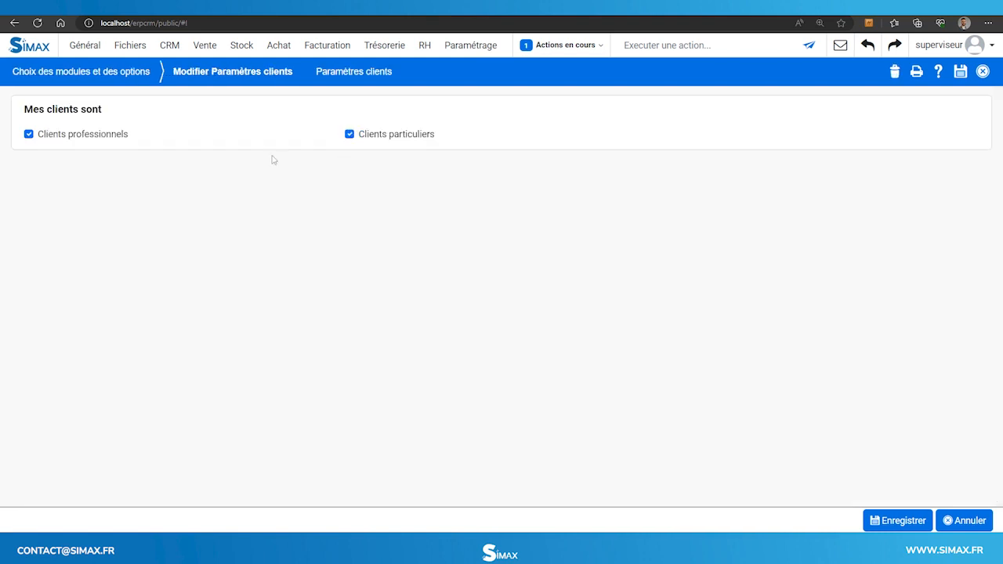
{"action": "left_click", "coordinate": [349, 134]}
{"action": "left_click", "coordinate": [349, 135]}
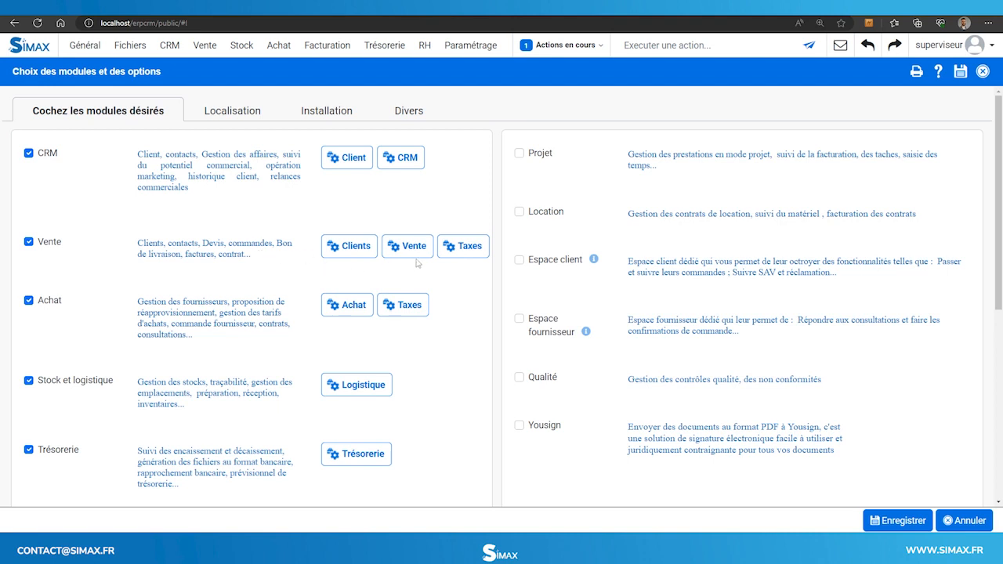
Enable Utiliser d'autres taxes in the Vente tax settings and save the module selection
{"action": "left_click", "coordinate": [462, 253]}
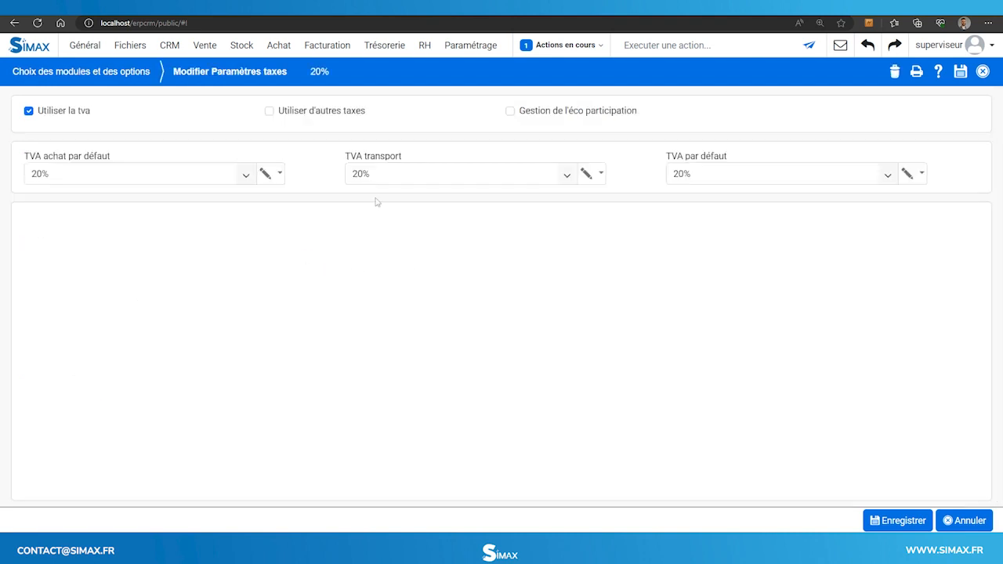
{"action": "left_click", "coordinate": [269, 112]}
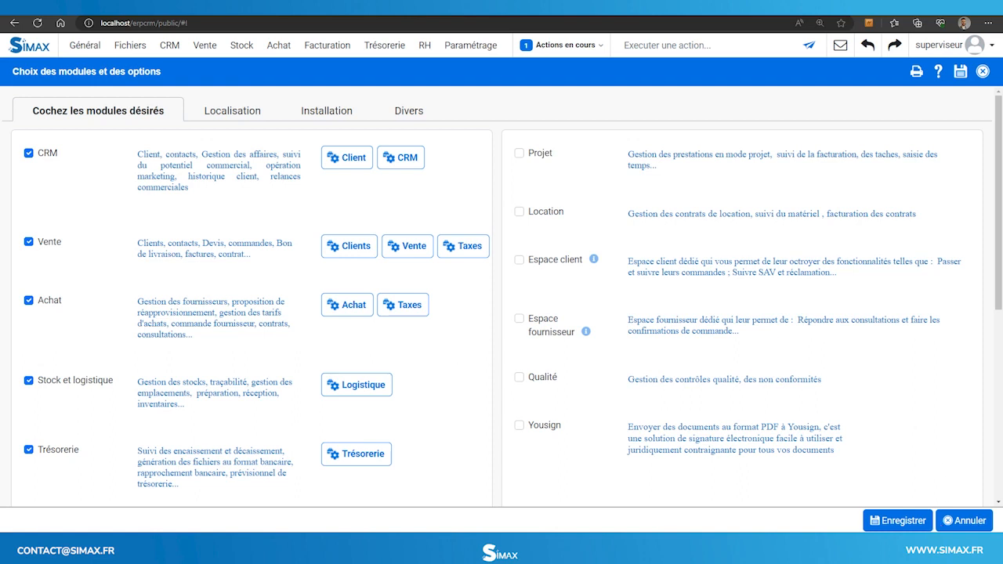
{"action": "left_click", "coordinate": [881, 525]}
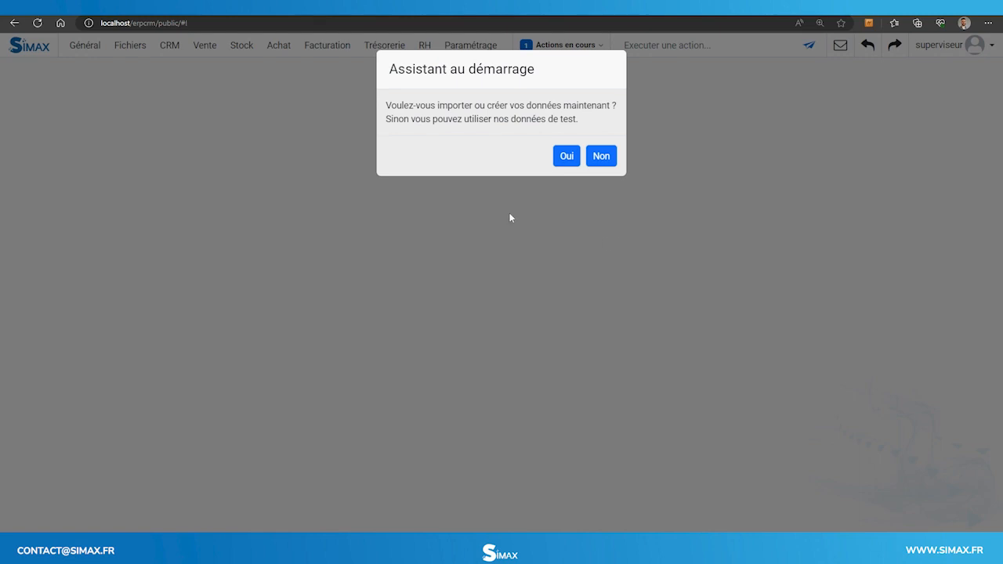
Choose to import or create own data, clean out the test data and launch the series of data update actions
{"action": "left_click", "coordinate": [565, 157]}
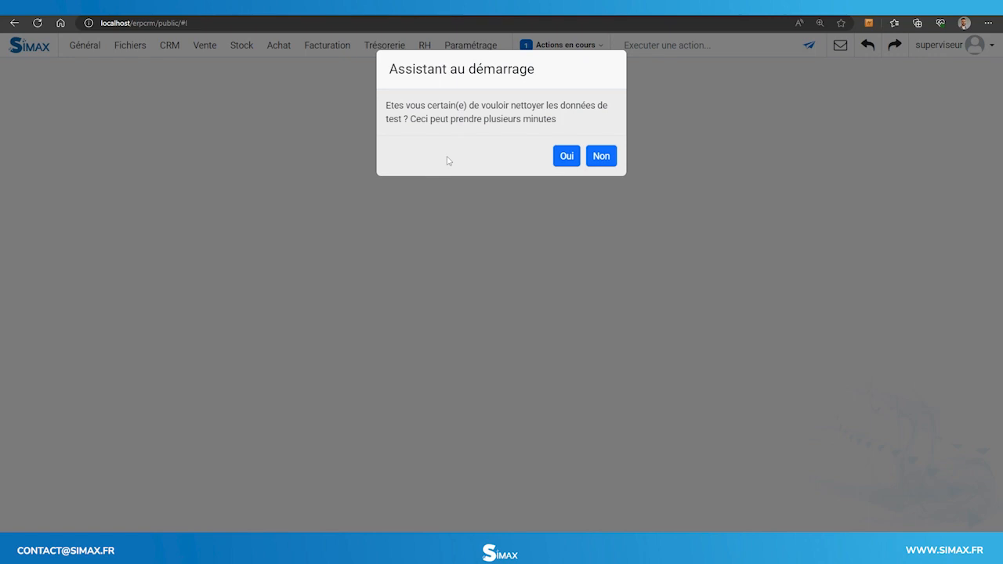
{"action": "left_click", "coordinate": [562, 157]}
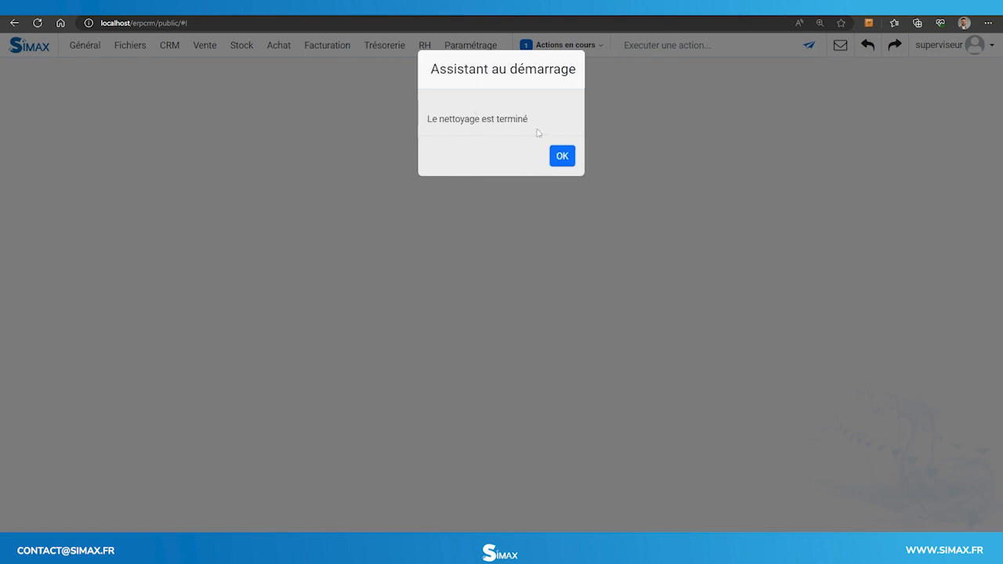
{"action": "left_click", "coordinate": [561, 157]}
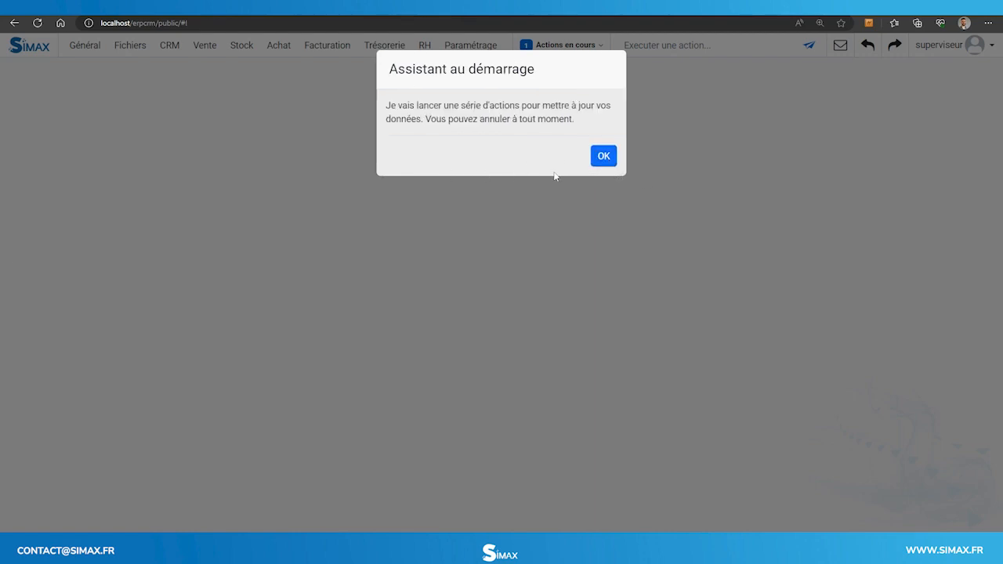
{"action": "left_click", "coordinate": [601, 163]}
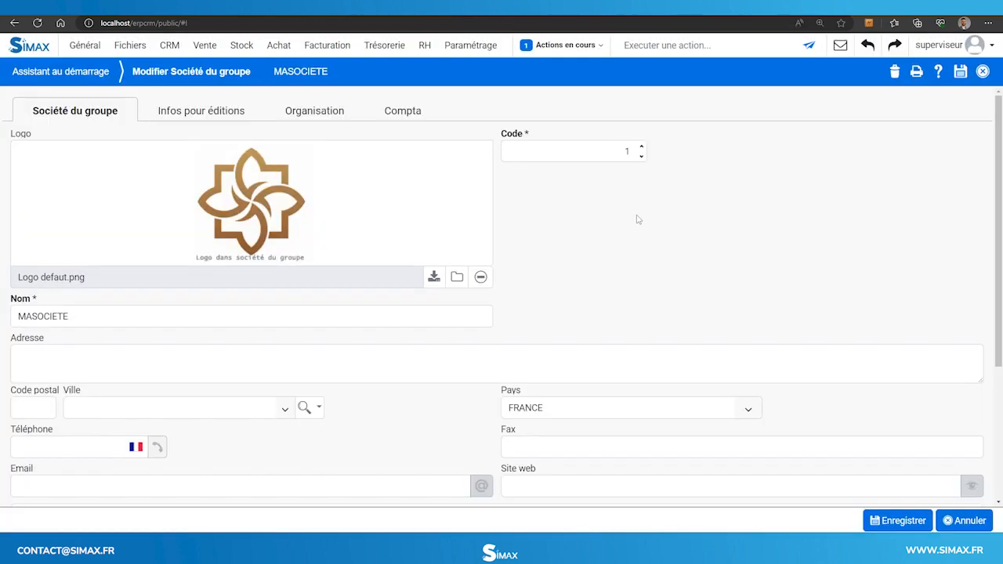
Replace the company's default logo with the image Logo-entreprise.png
{"action": "left_click", "coordinate": [456, 278]}
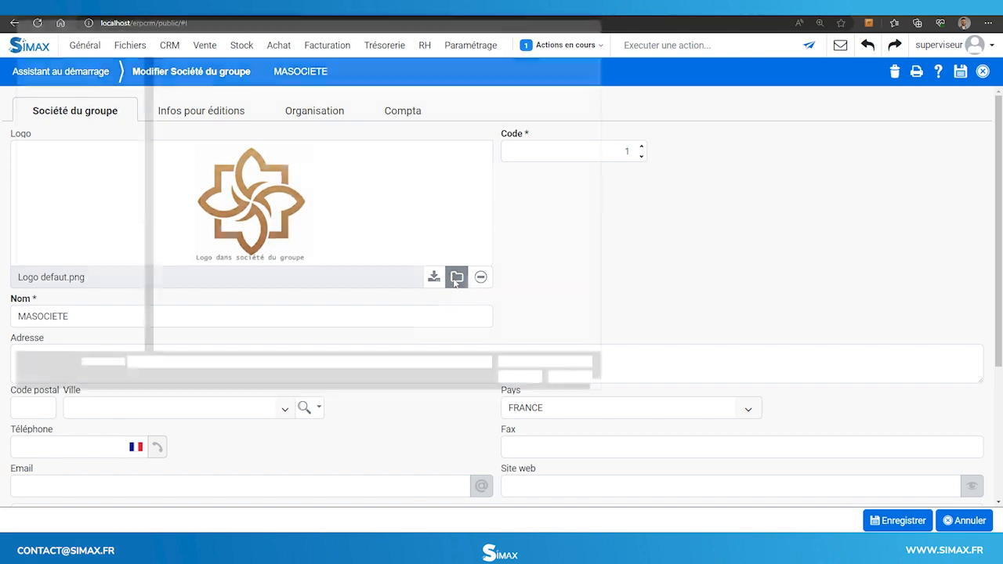
{"action": "left_click", "coordinate": [78, 67]}
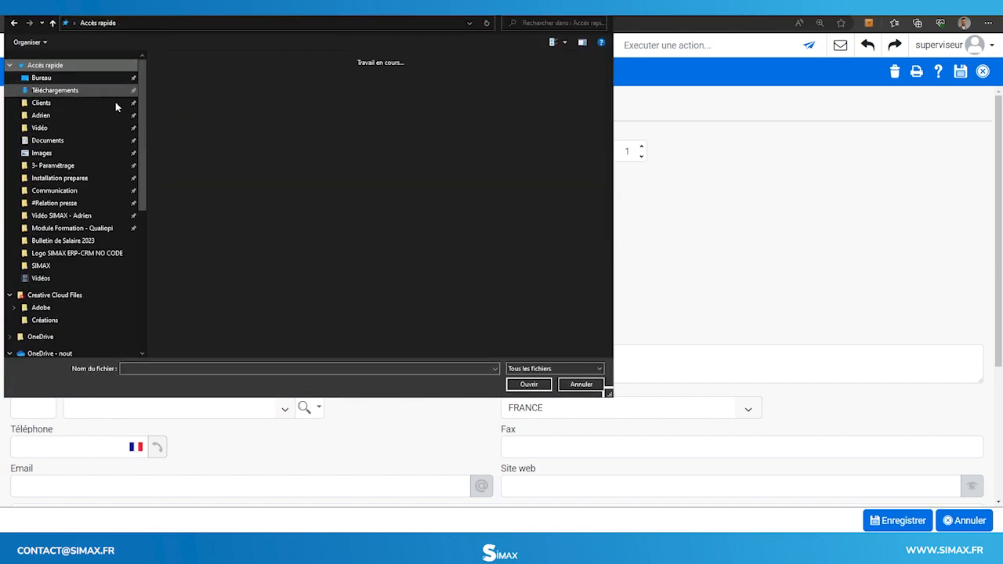
{"action": "scroll", "coordinate": [275, 237], "scroll_direction": "down", "scroll_amount": 1}
{"action": "double_click", "coordinate": [220, 288]}
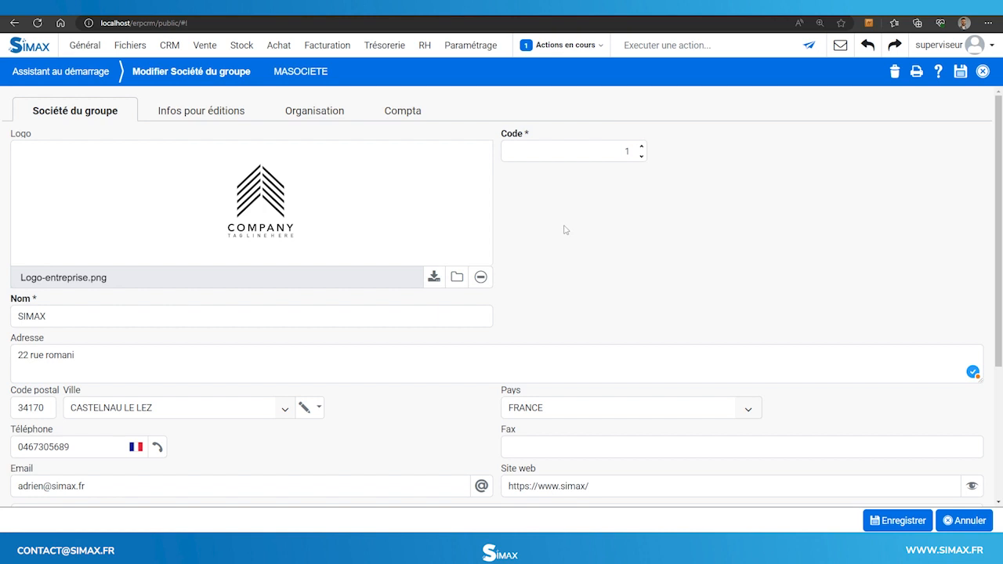
Review the company's general details, document texts, organisation and accounting information, and save the company record
{"action": "scroll", "coordinate": [573, 224], "scroll_direction": "down", "scroll_amount": 3}
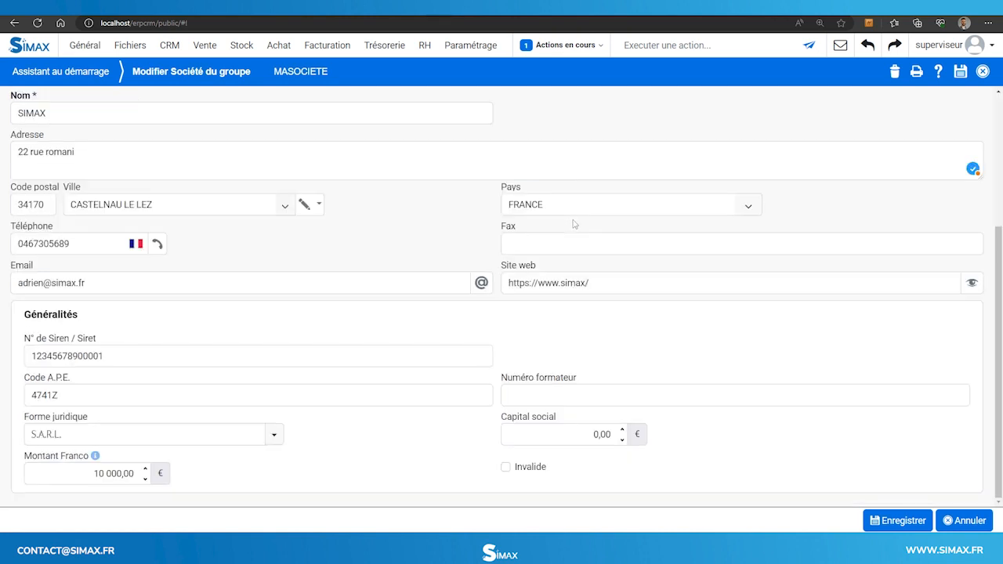
{"action": "left_click_drag", "start_coordinate": [105, 356], "coordinate": [13, 357]}
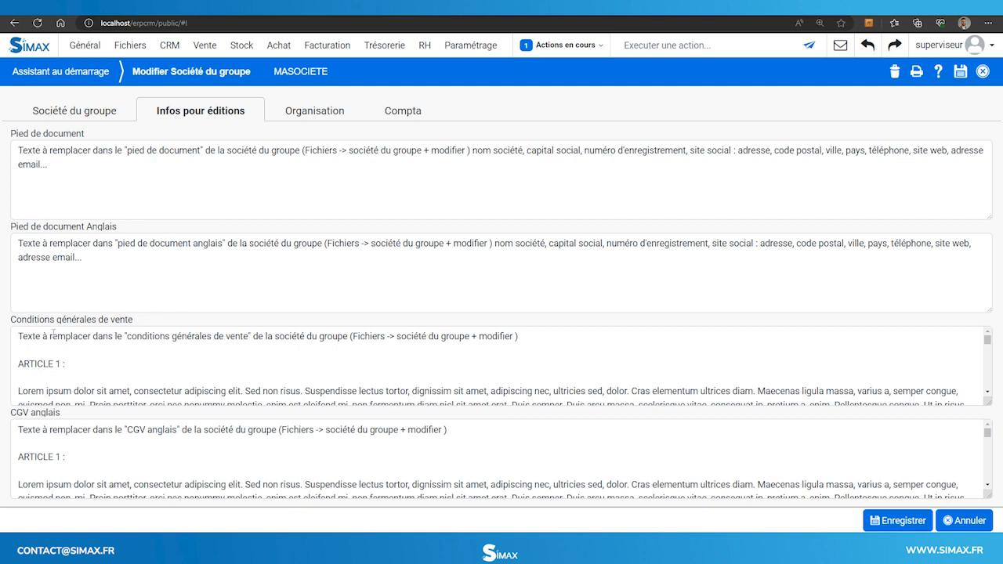
{"action": "left_click_drag", "start_coordinate": [14, 338], "coordinate": [519, 337]}
{"action": "left_click", "coordinate": [123, 337]}
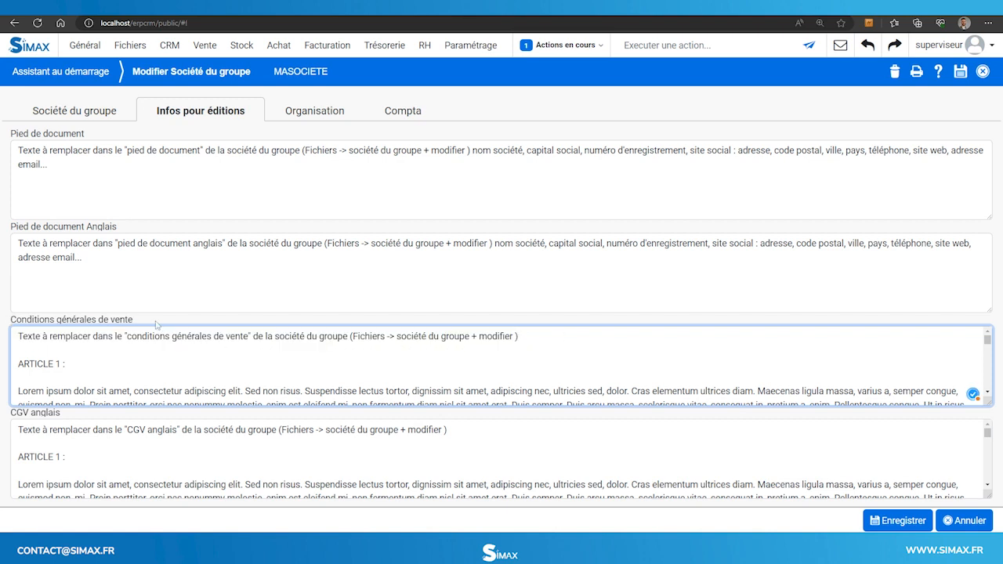
{"action": "left_click", "coordinate": [304, 115]}
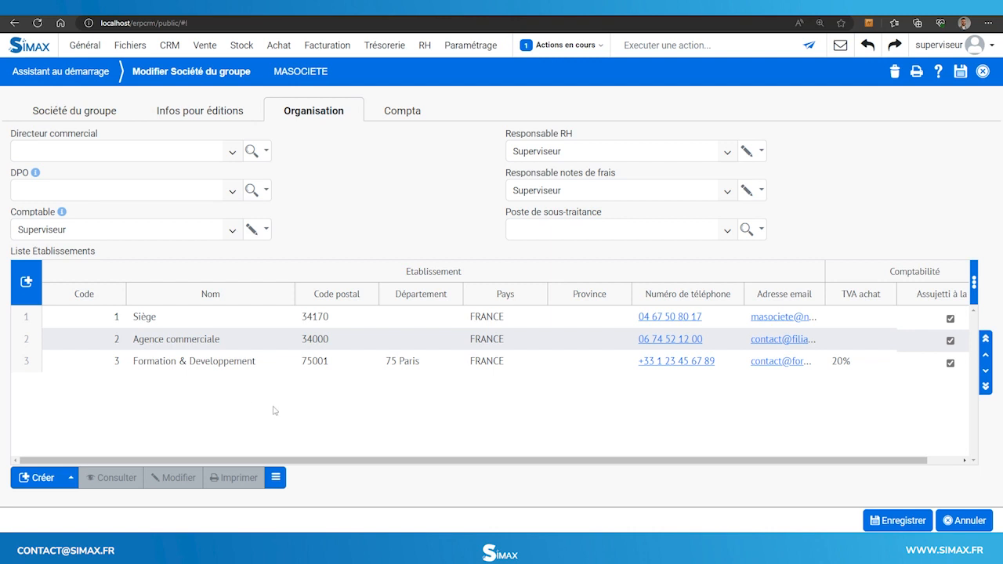
{"action": "left_click", "coordinate": [402, 114]}
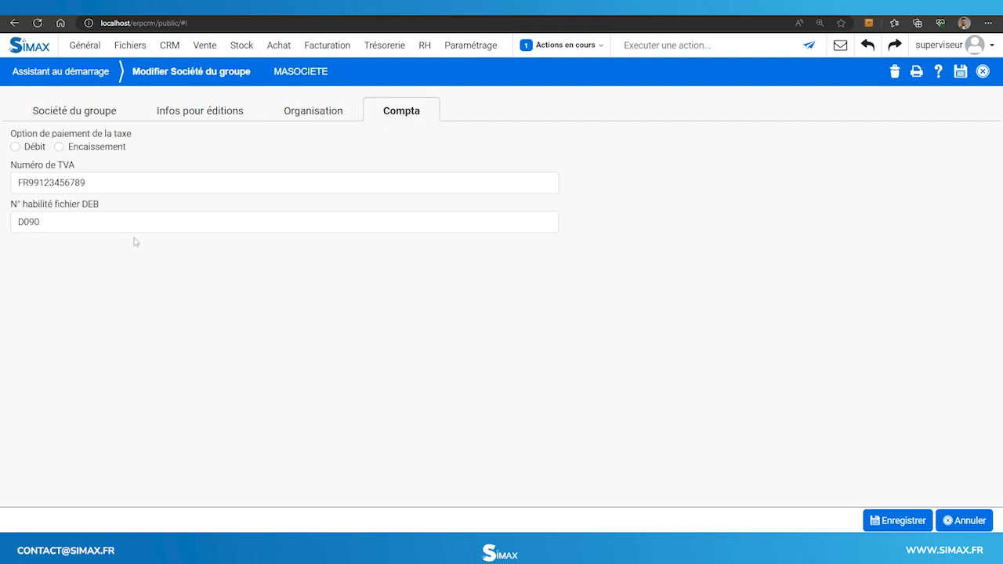
{"action": "left_click", "coordinate": [901, 521]}
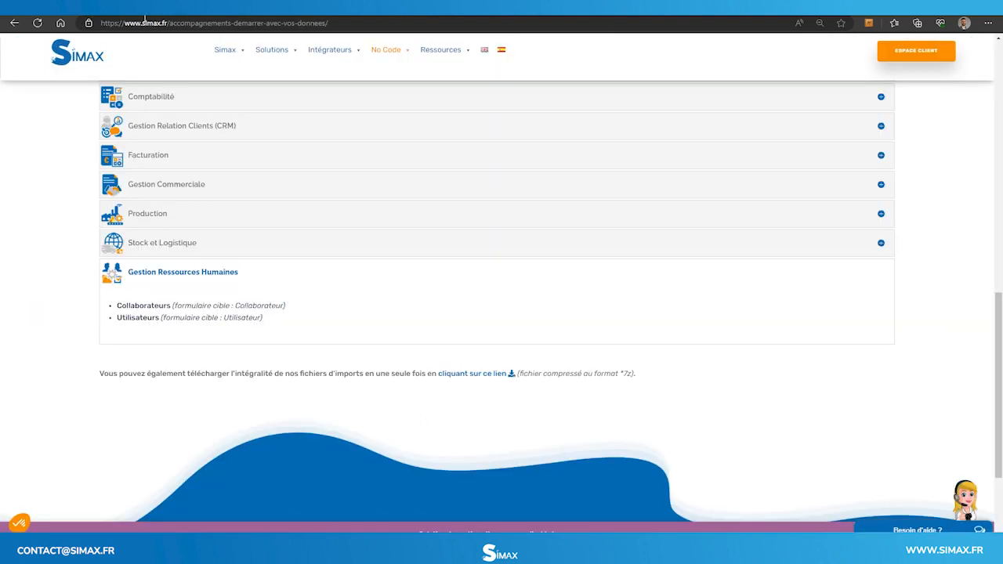
Look up the data import files on the SIMAX website and open the Facturation section
{"action": "mouse_move", "coordinate": [399, 59]}
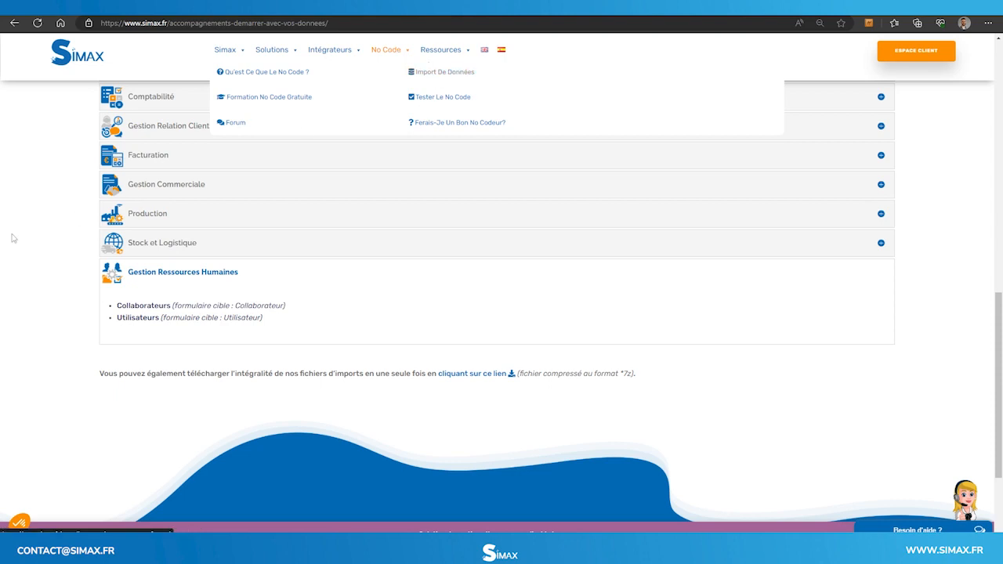
{"action": "scroll", "coordinate": [52, 246], "scroll_direction": "up", "scroll_amount": 1}
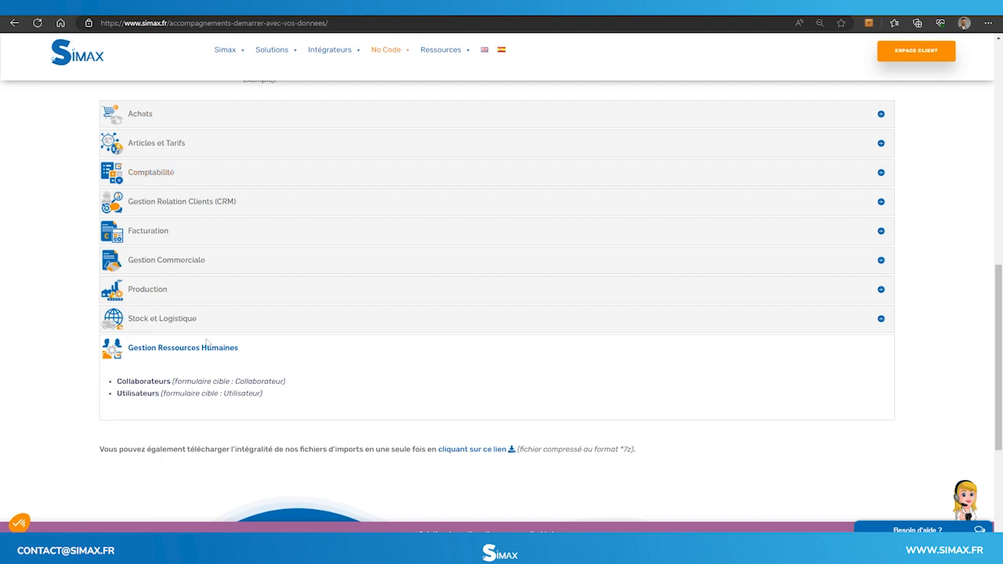
{"action": "left_click", "coordinate": [157, 232]}
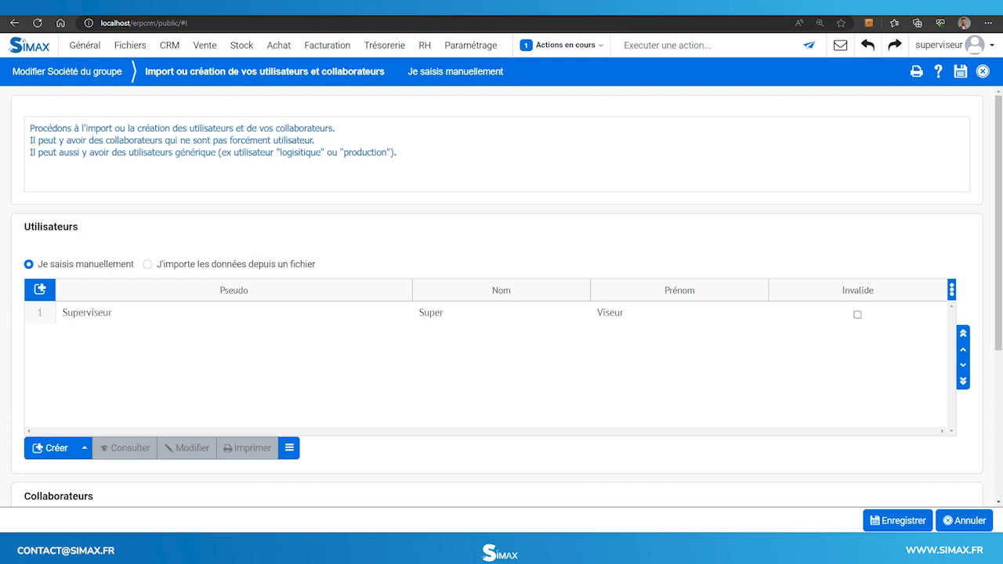
Set Utilisateurs to J'importe les données depuis un fichier, then download and inspect the Utilisateurs.csv import template
{"action": "scroll", "coordinate": [68, 314], "scroll_direction": "down", "scroll_amount": 1}
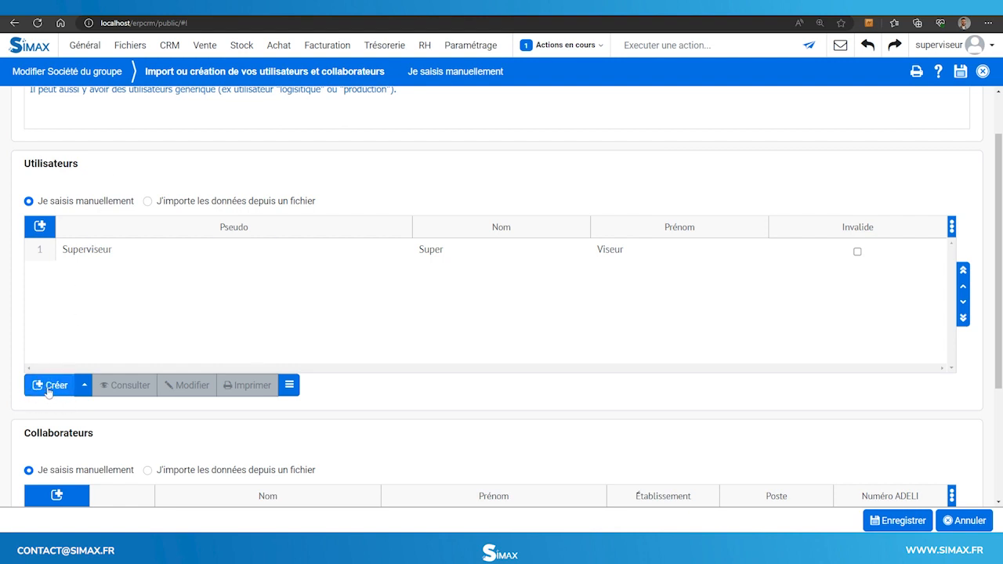
{"action": "left_click", "coordinate": [147, 202]}
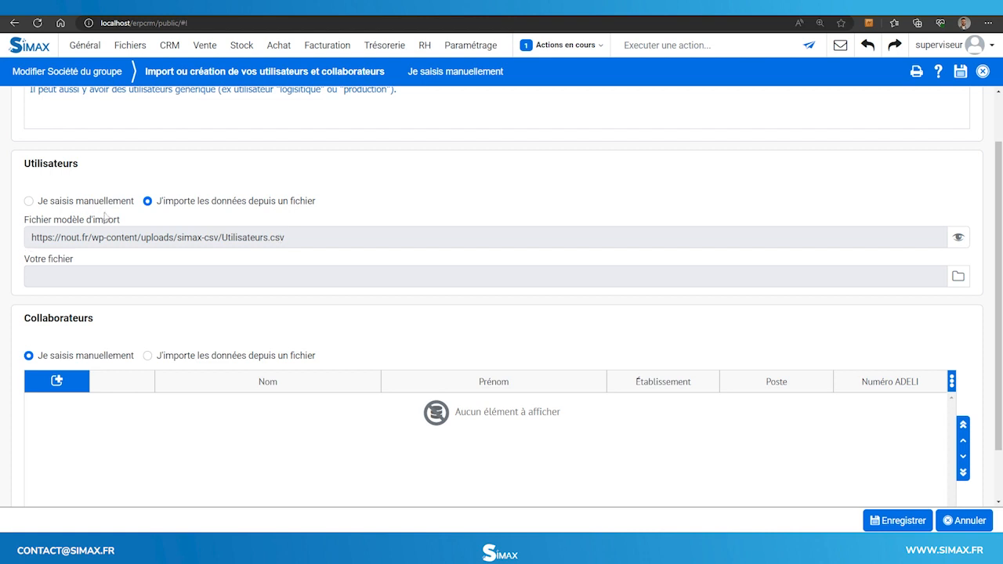
{"action": "left_click", "coordinate": [956, 239]}
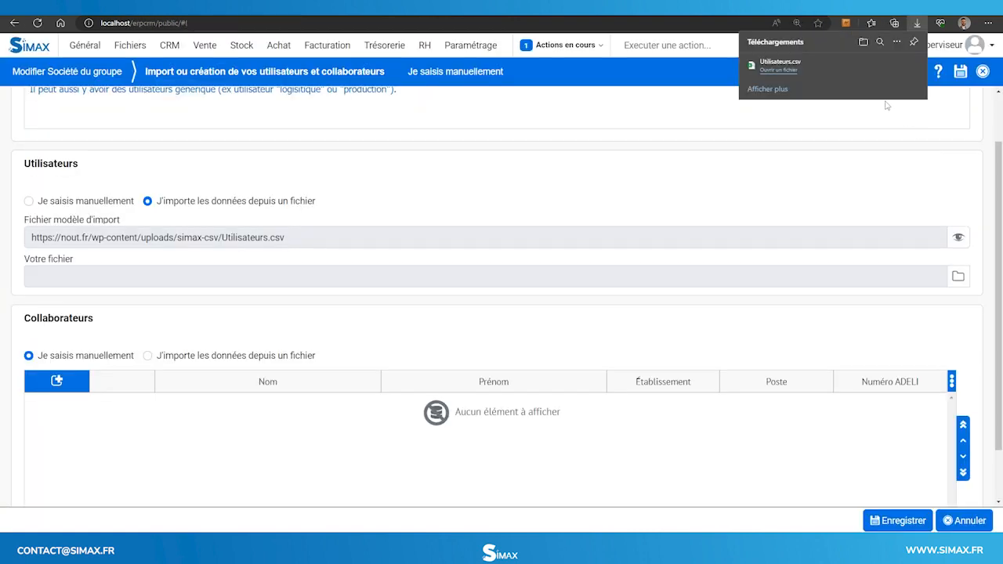
{"action": "left_click", "coordinate": [779, 70]}
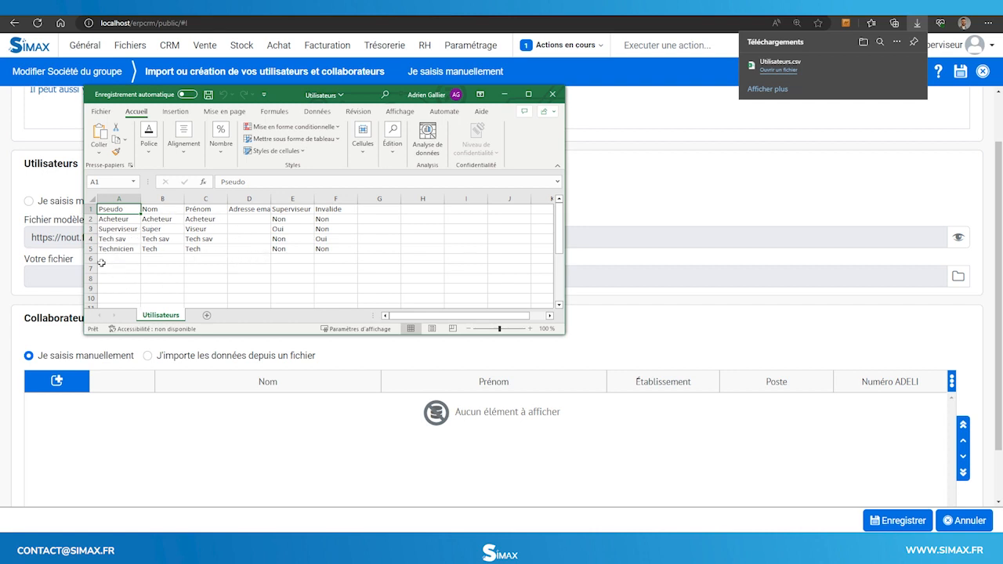
{"action": "left_click", "coordinate": [552, 95]}
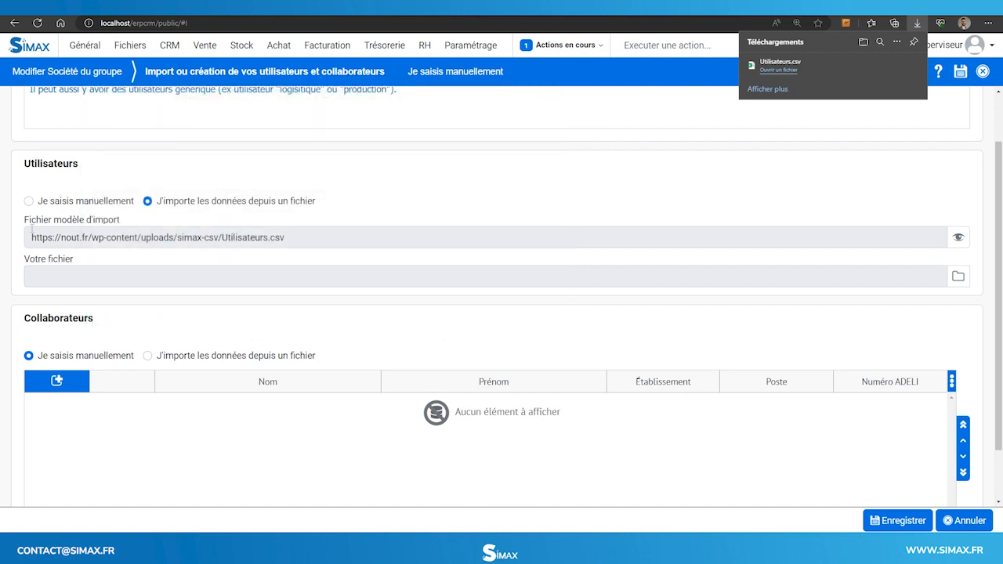
Attach Utilisateurs.csv from the Téléchargements folder as the users import file, save the users and collaborators page, and acknowledge the confirmation
{"action": "left_click", "coordinate": [959, 281]}
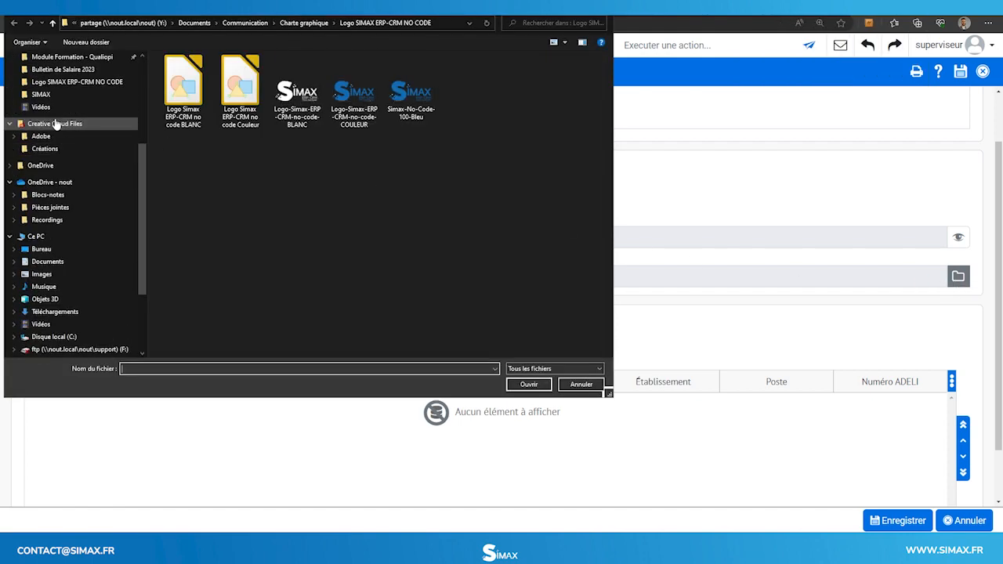
{"action": "left_click", "coordinate": [192, 103]}
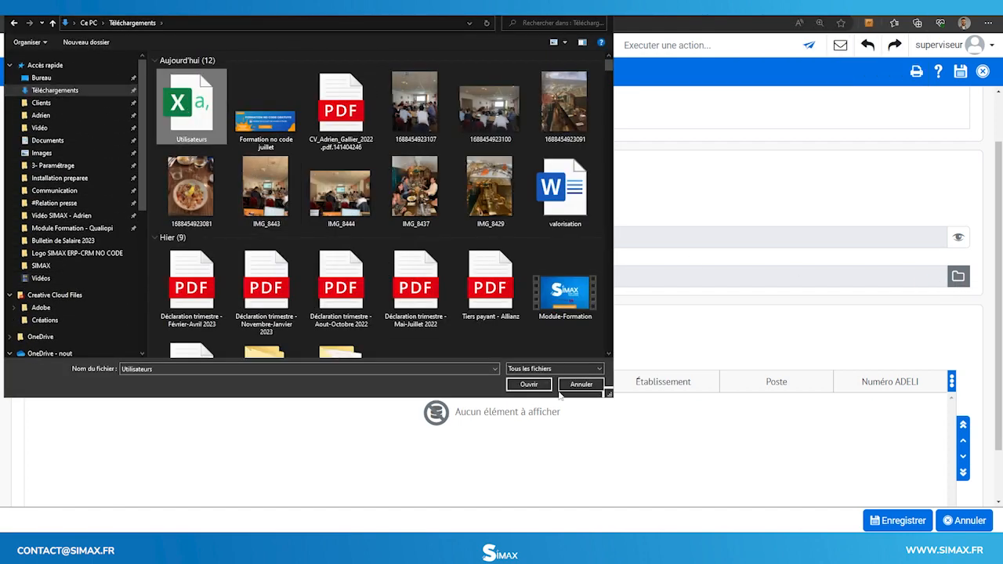
{"action": "left_click", "coordinate": [529, 384]}
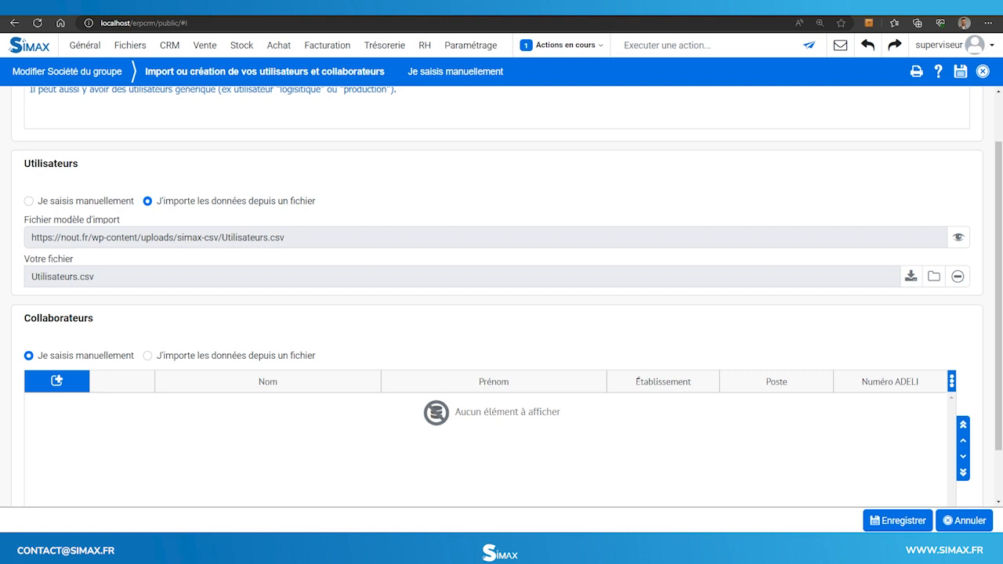
{"action": "left_click", "coordinate": [895, 528]}
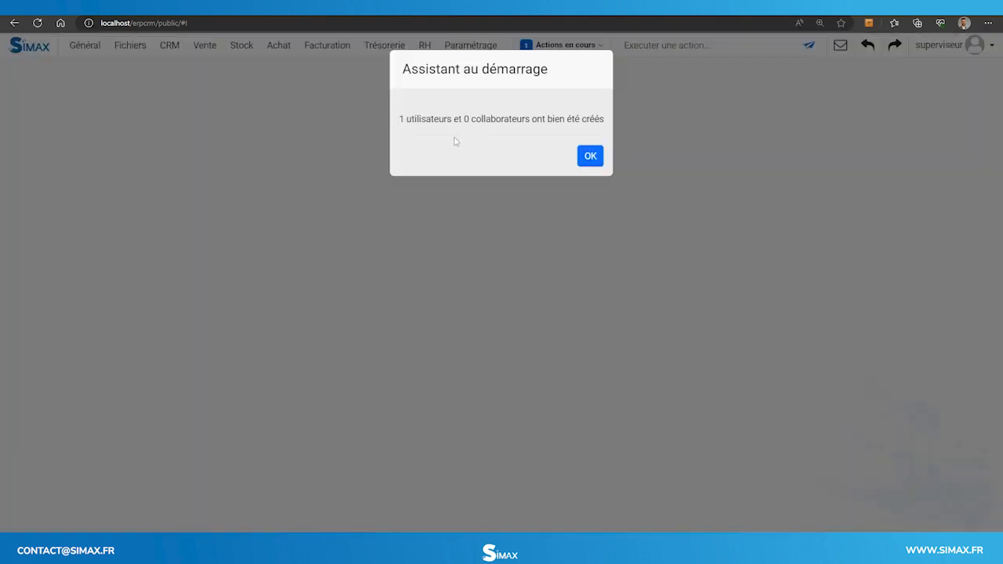
{"action": "left_click", "coordinate": [595, 163]}
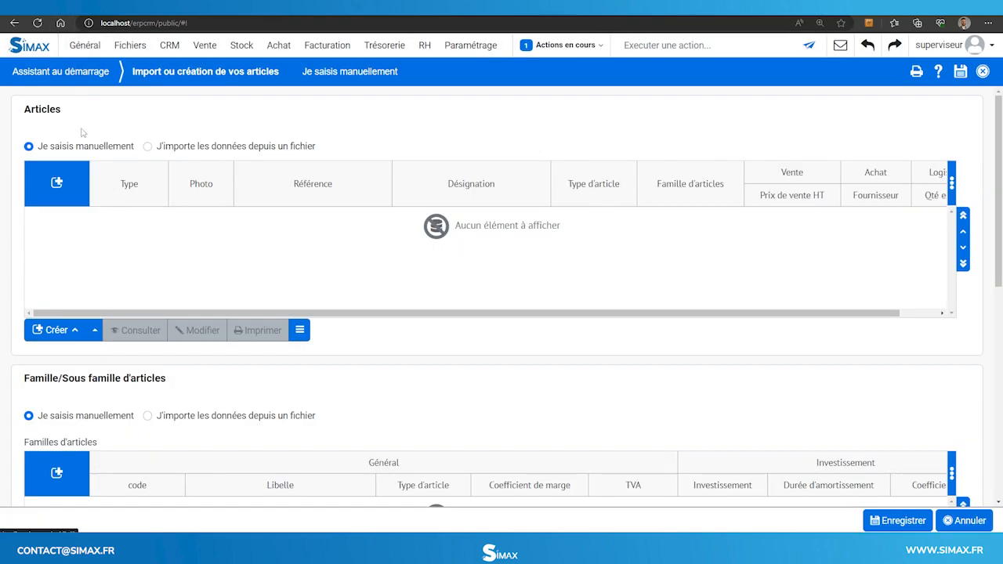
Review the articles, article families and article types with manual entry kept, and save the articles page without adding records
{"action": "scroll", "coordinate": [77, 122], "scroll_direction": "down", "scroll_amount": 3}
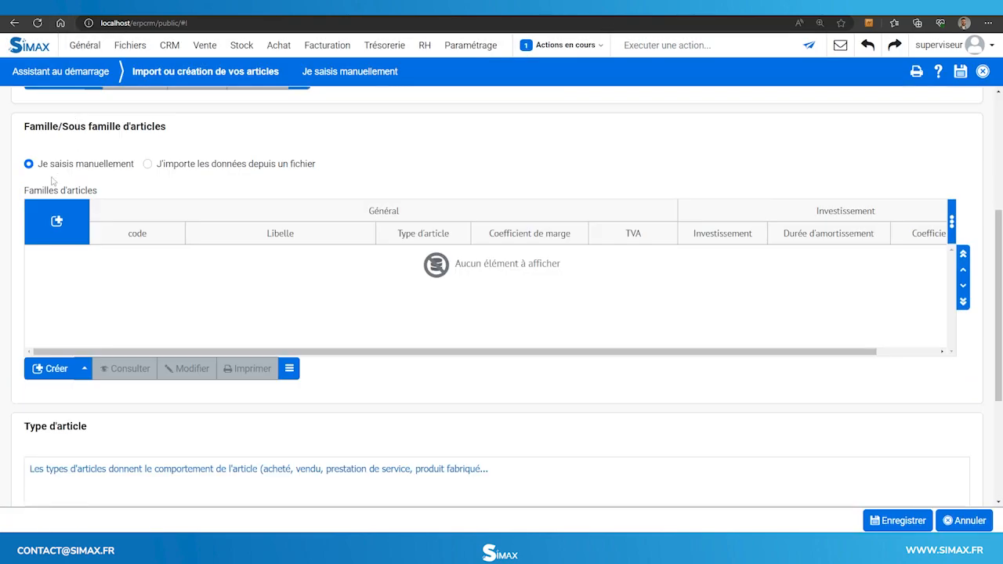
{"action": "scroll", "coordinate": [77, 125], "scroll_direction": "down", "scroll_amount": 2}
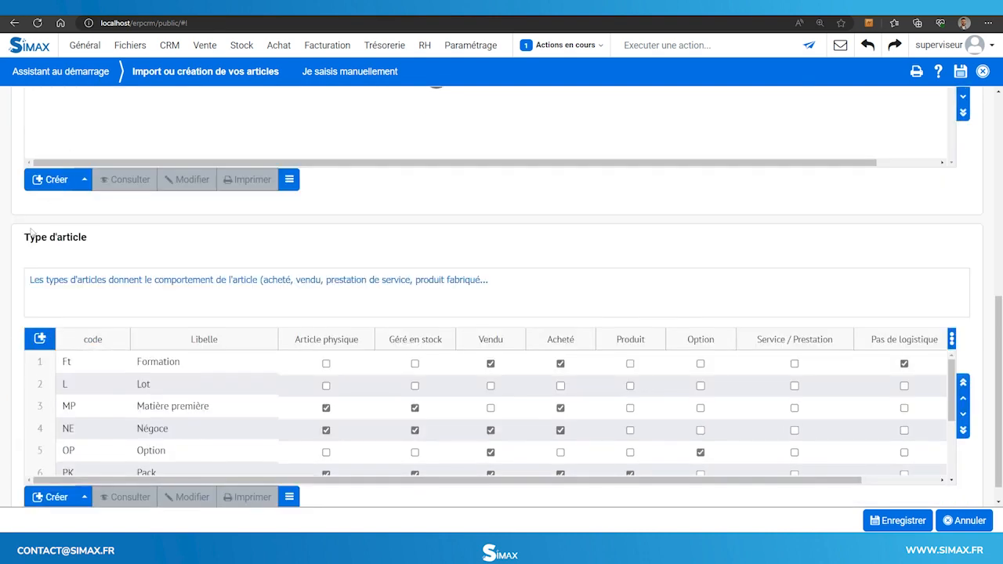
{"action": "scroll", "coordinate": [50, 232], "scroll_direction": "down", "scroll_amount": 1}
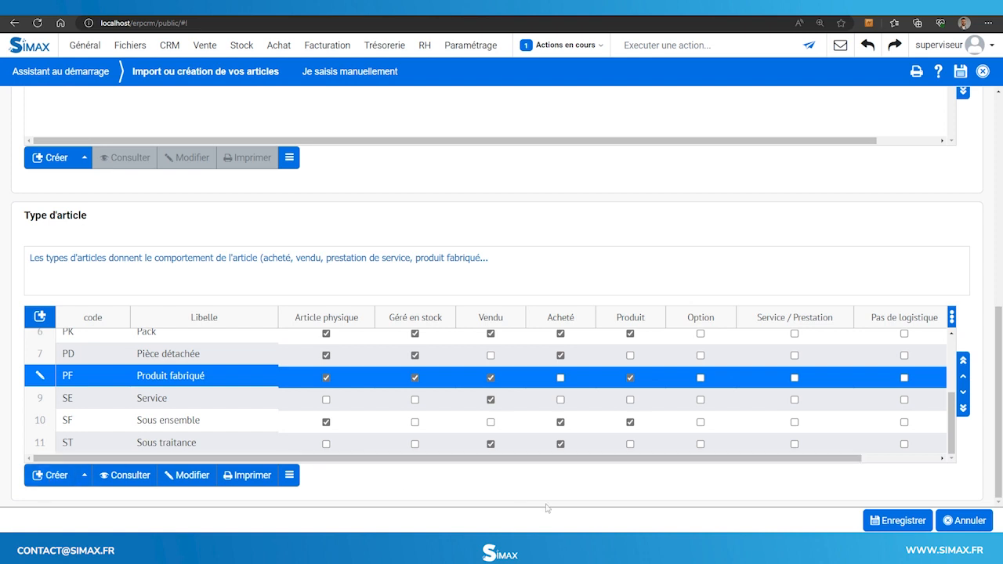
{"action": "left_click", "coordinate": [901, 522]}
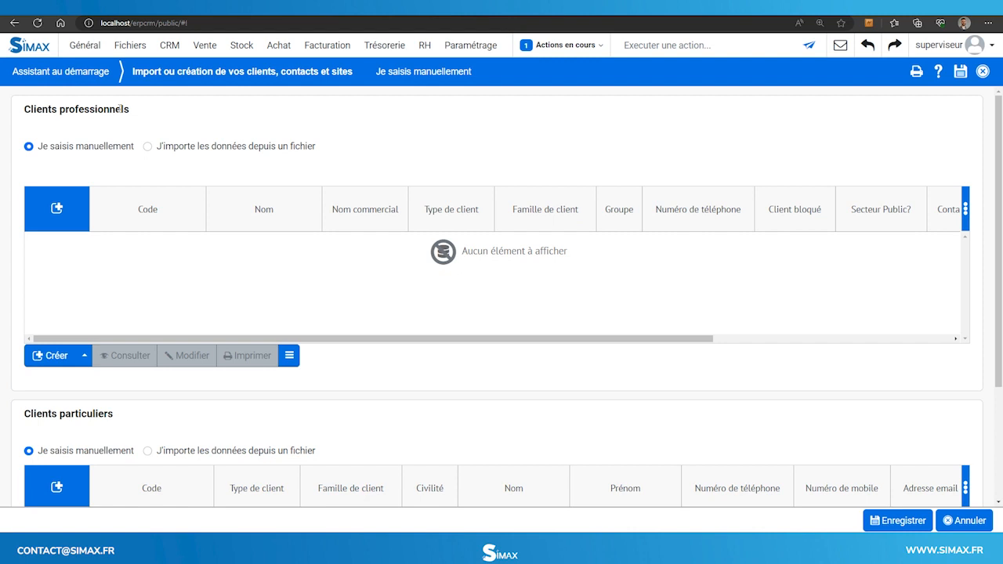
Review the professional and private client sections, and save the clients and suppliers pages without adding any records
{"action": "scroll", "coordinate": [119, 109], "scroll_direction": "down", "scroll_amount": 2}
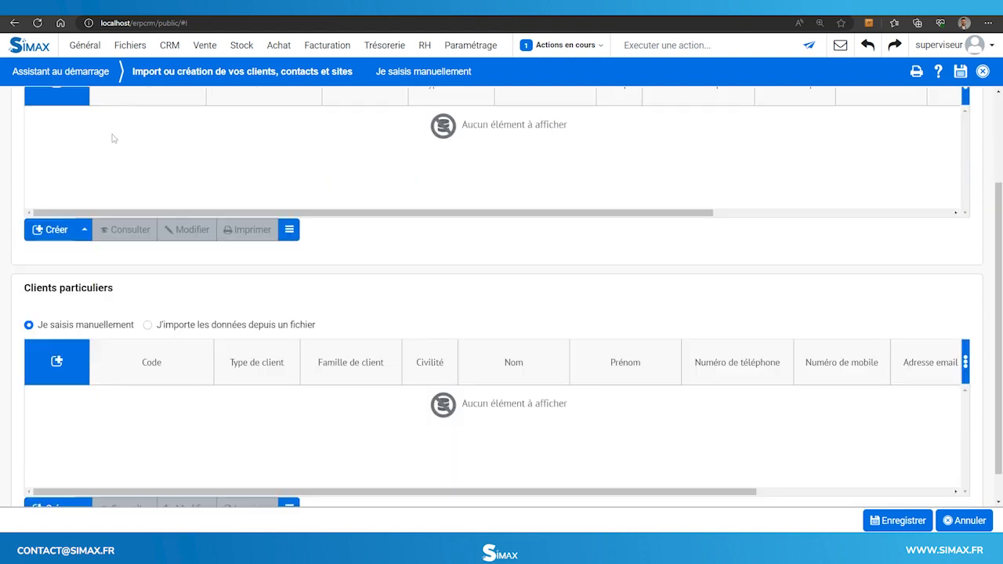
{"action": "scroll", "coordinate": [49, 290], "scroll_direction": "down", "scroll_amount": 1}
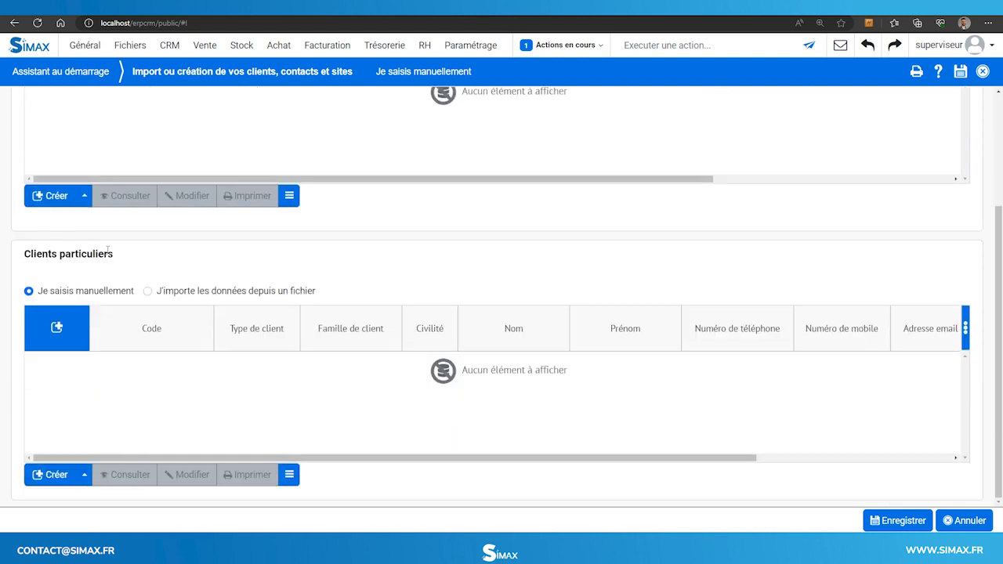
{"action": "left_click", "coordinate": [889, 523]}
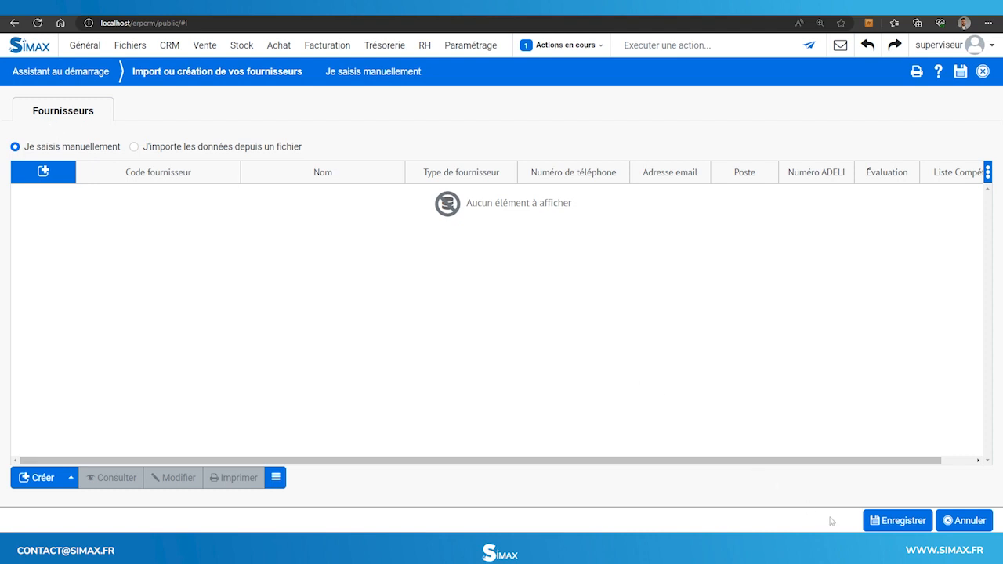
{"action": "left_click", "coordinate": [903, 527]}
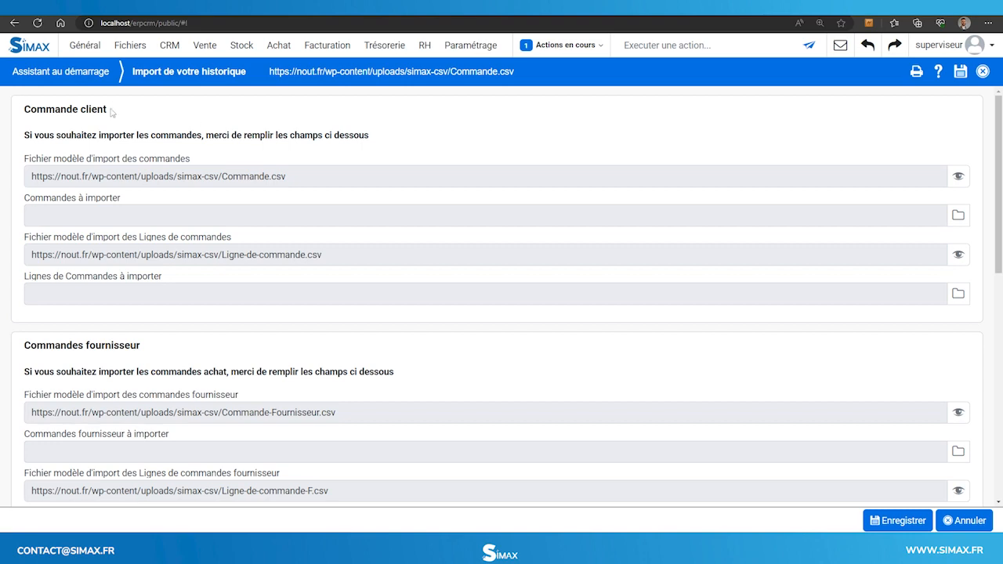
Review the history import sections for customer and supplier orders, sales invoices and purchase invoices, and save without attaching files
{"action": "scroll", "coordinate": [113, 113], "scroll_direction": "down", "scroll_amount": 2}
{"action": "scroll", "coordinate": [90, 272], "scroll_direction": "down", "scroll_amount": 3}
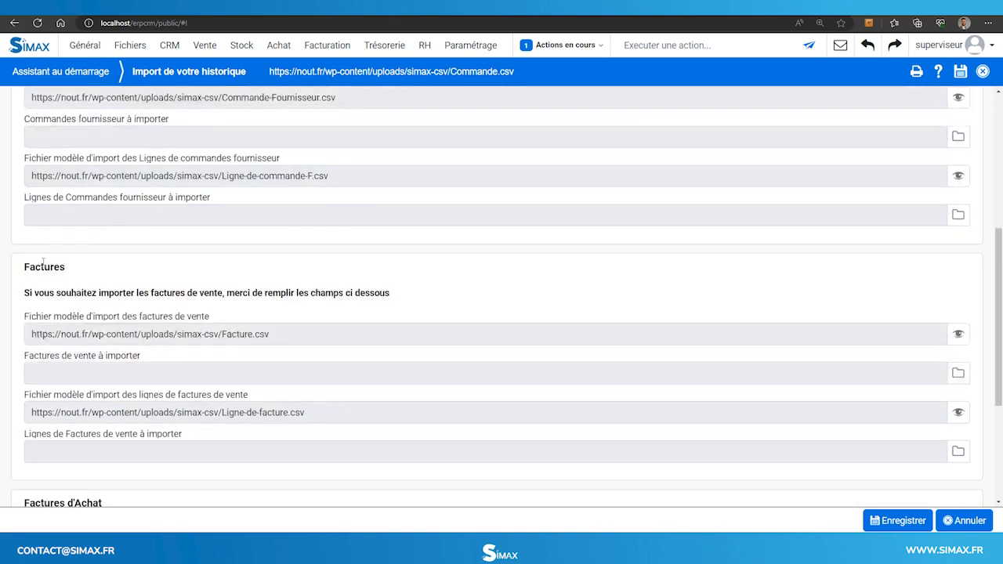
{"action": "scroll", "coordinate": [54, 270], "scroll_direction": "down", "scroll_amount": 2}
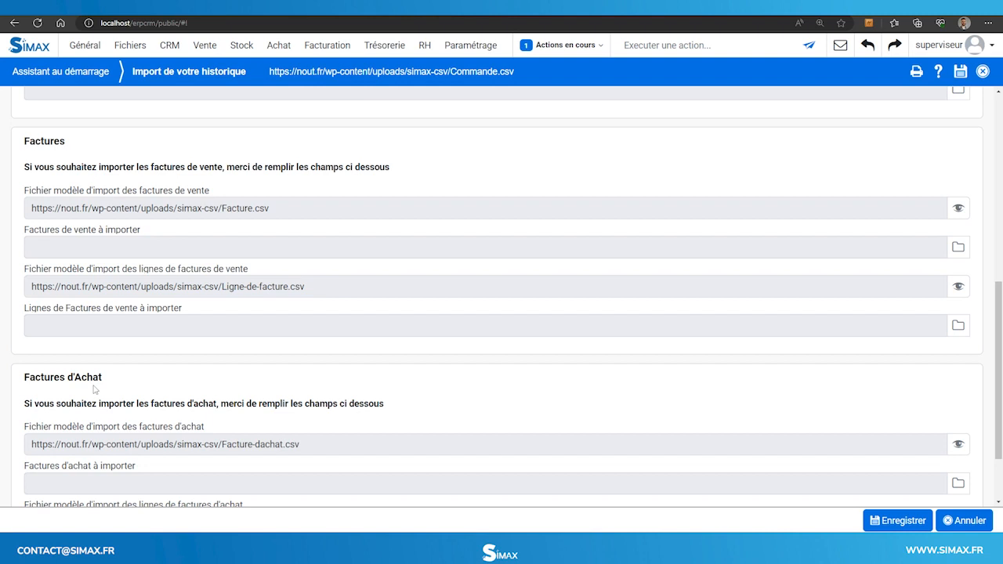
{"action": "scroll", "coordinate": [416, 391], "scroll_direction": "down", "scroll_amount": 2}
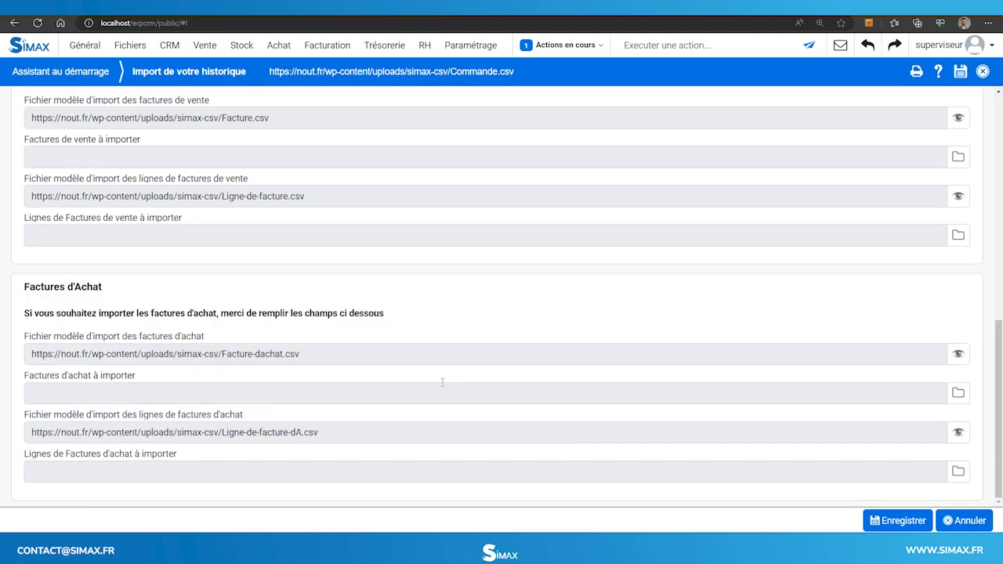
{"action": "left_click", "coordinate": [879, 526]}
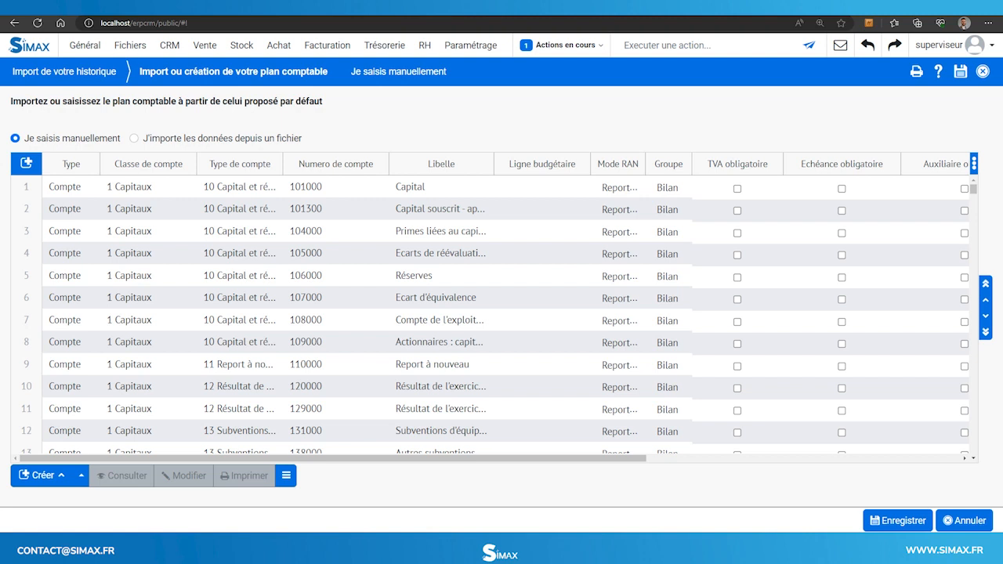
Save the default chart of accounts, and check and save the accounting parameters, including the fiscal year dates
{"action": "left_click", "coordinate": [901, 522]}
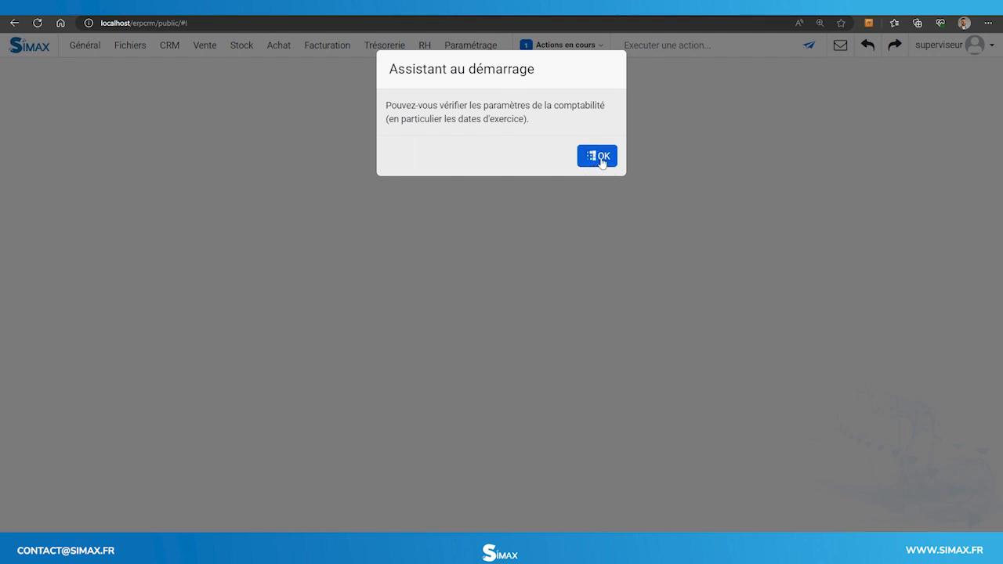
{"action": "left_click", "coordinate": [602, 157]}
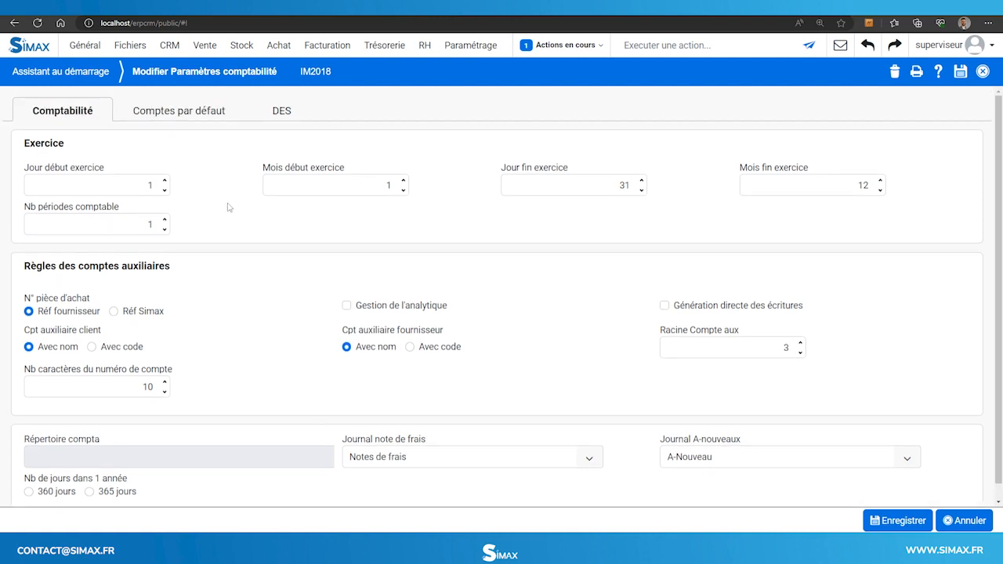
{"action": "left_click", "coordinate": [901, 524]}
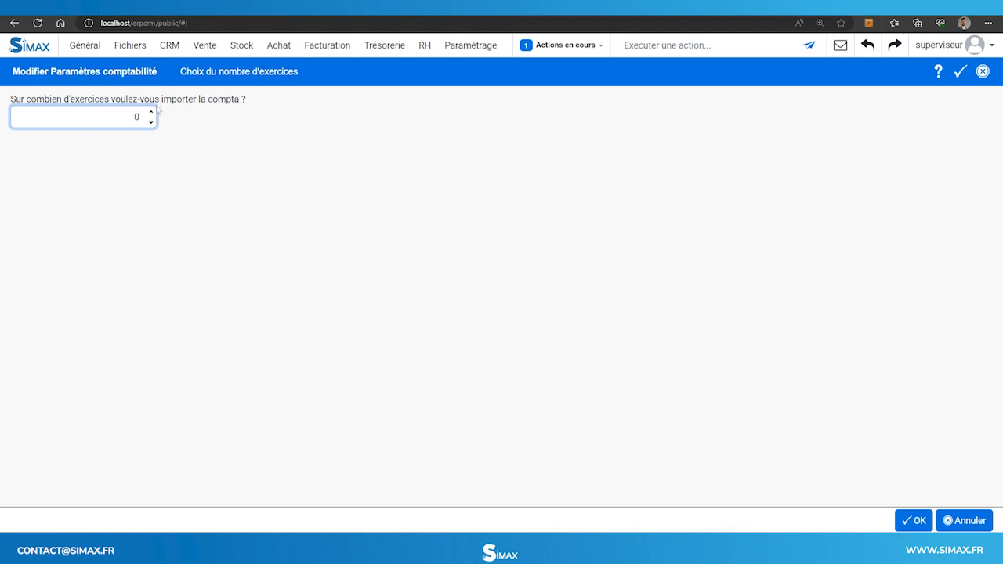
Set the number of fiscal years for the accounting import to 1 and finish the startup assistant
{"action": "left_click", "coordinate": [150, 112]}
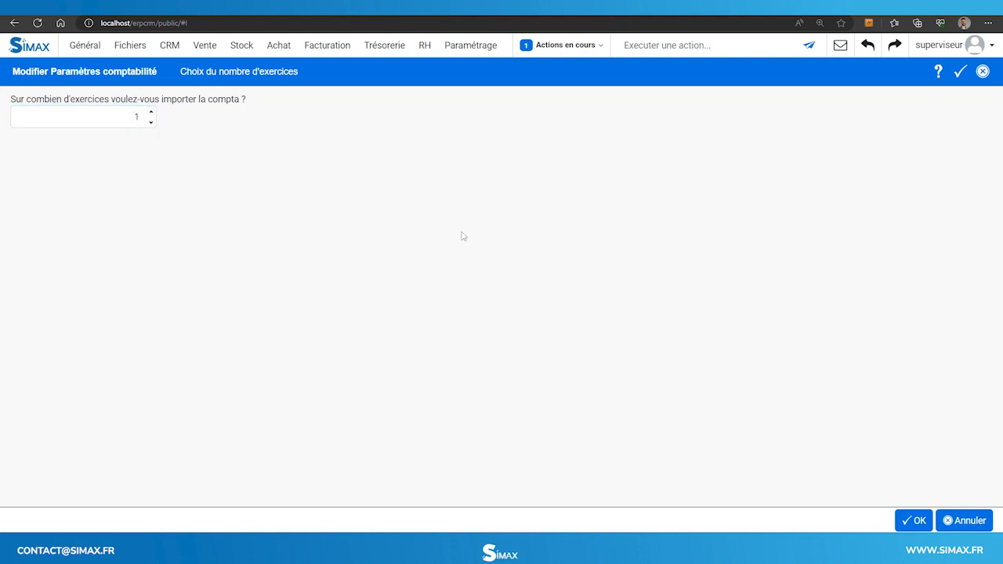
{"action": "left_click", "coordinate": [908, 521]}
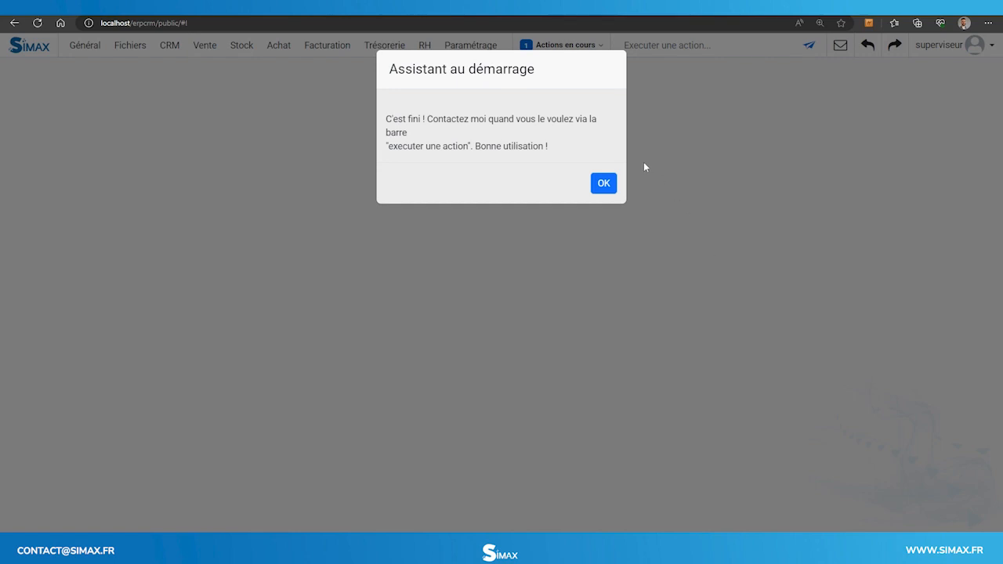
{"action": "left_click", "coordinate": [600, 184]}
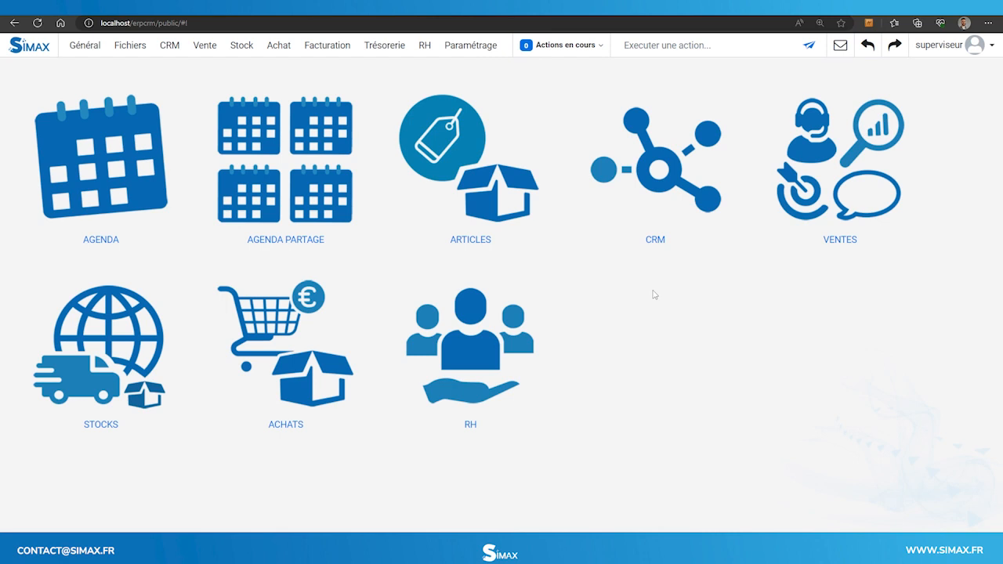
Locate the Assistant au démarrage command among the Paramétrage tools used to relaunch the startup assistant
{"action": "left_click", "coordinate": [469, 45]}
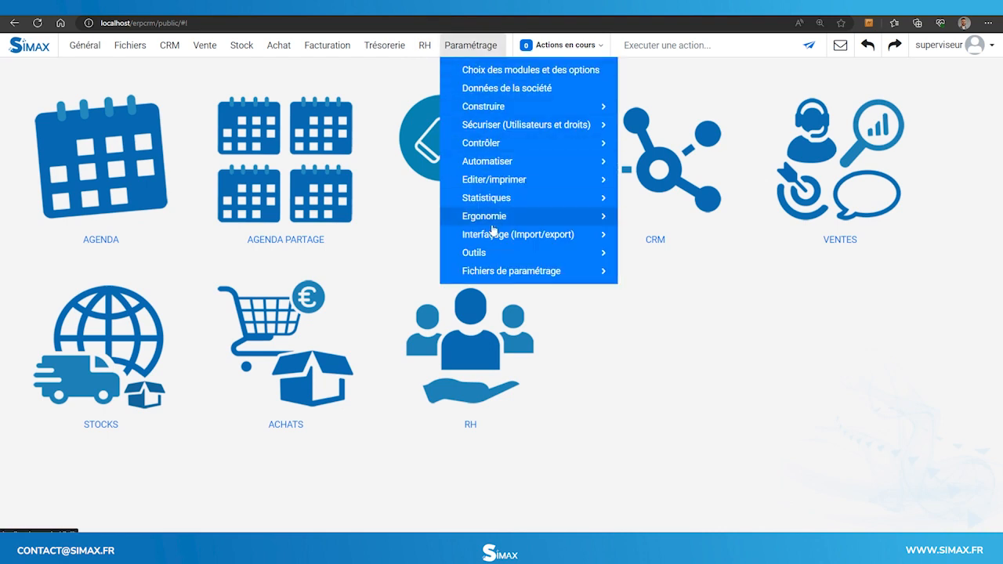
{"action": "left_click", "coordinate": [494, 253]}
{"action": "left_click", "coordinate": [493, 254]}
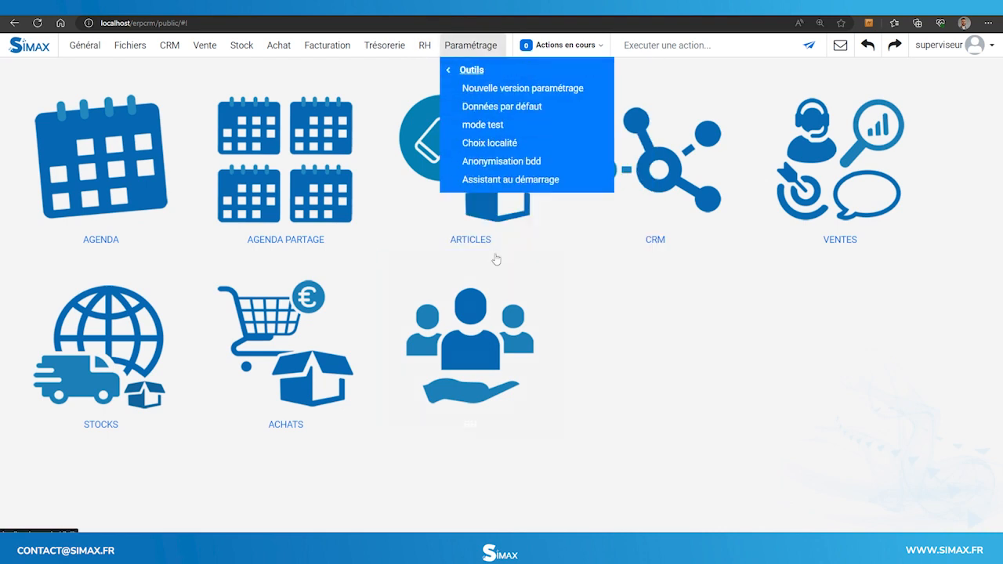
{"action": "left_click", "coordinate": [487, 181]}
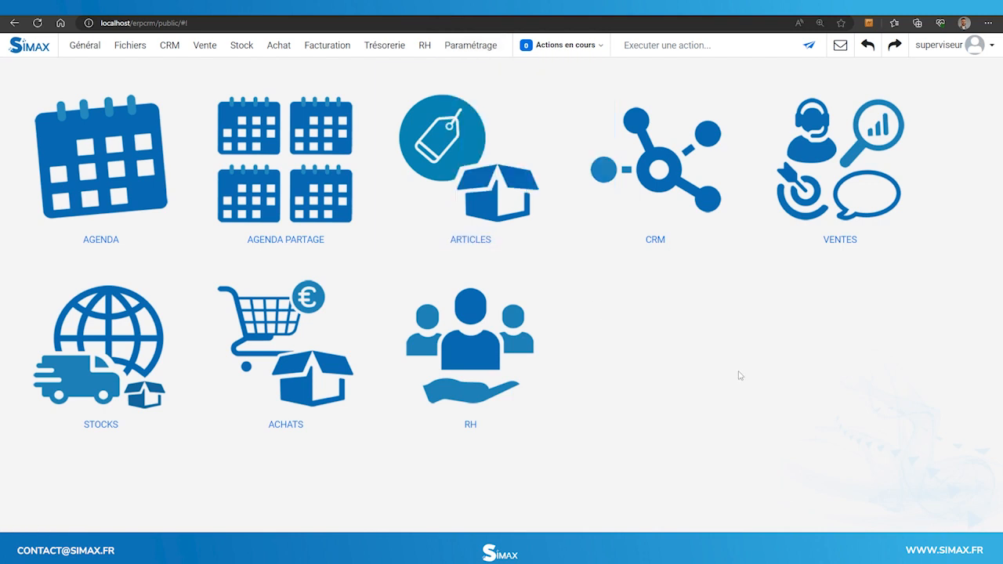